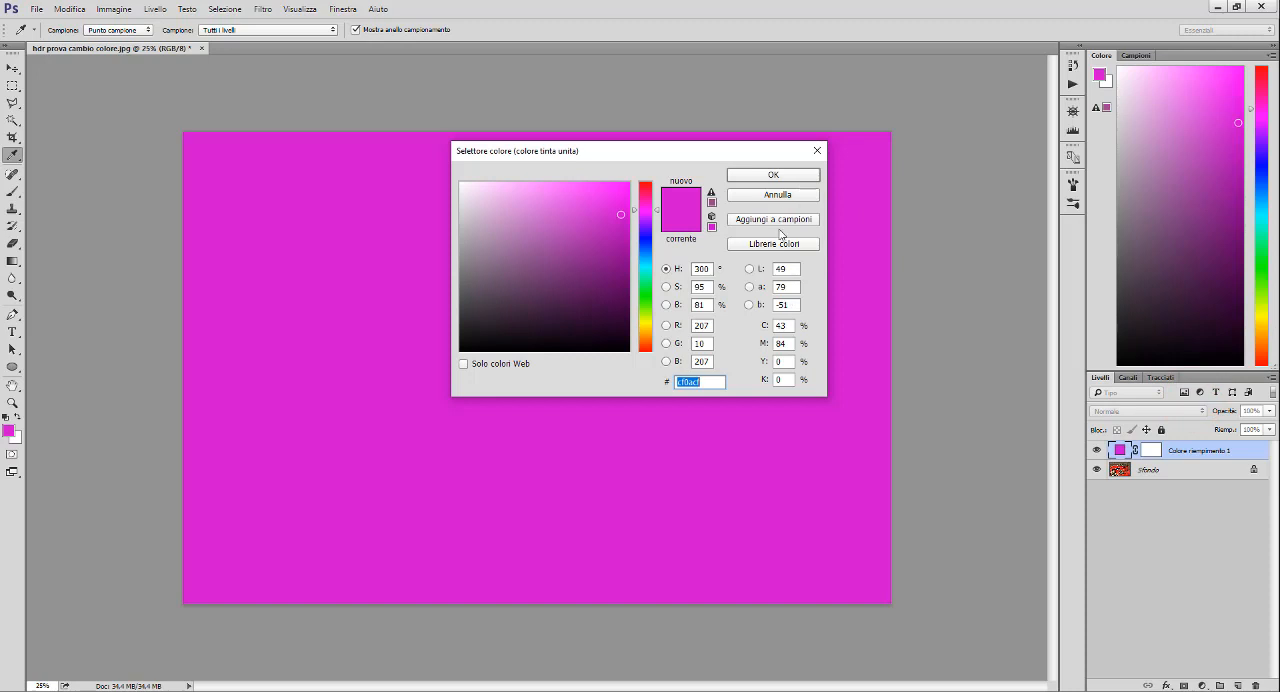
- Accept the magenta solid colour fill and set the foreground colour to white and the background colour to black
{"action": "left_click", "coordinate": [790, 176]}
{"action": "key", "text": "z"}
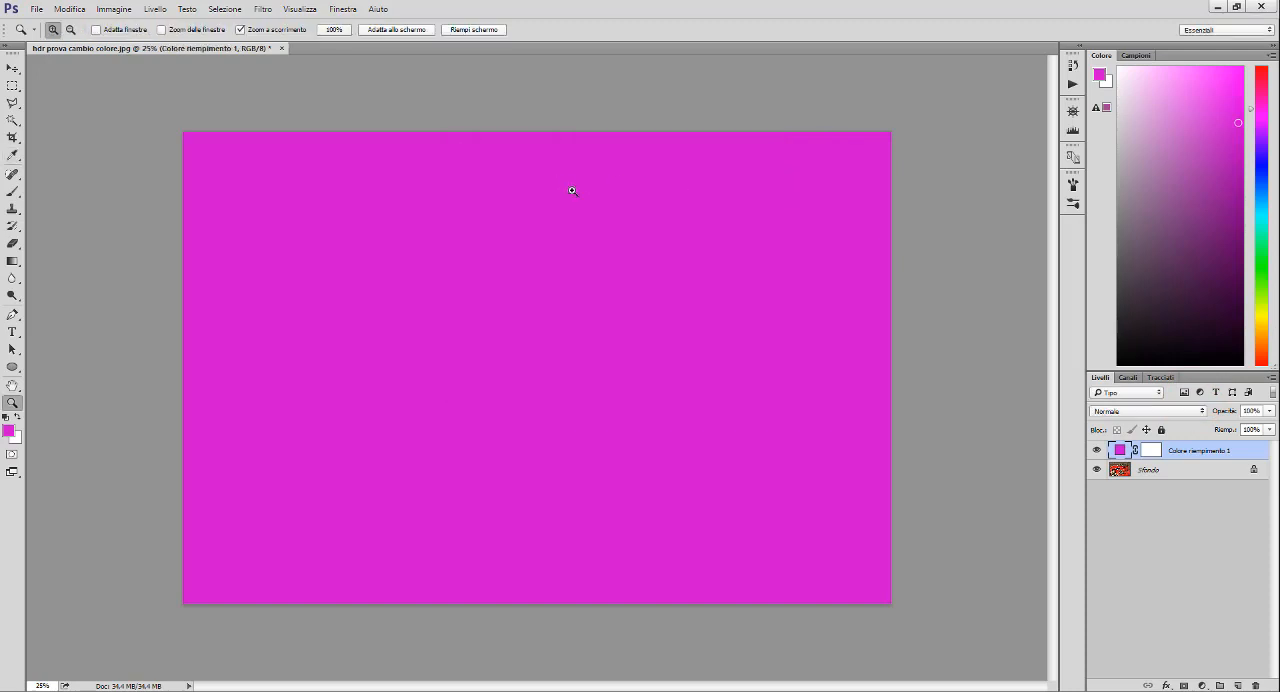
{"action": "left_click", "coordinate": [7, 417]}
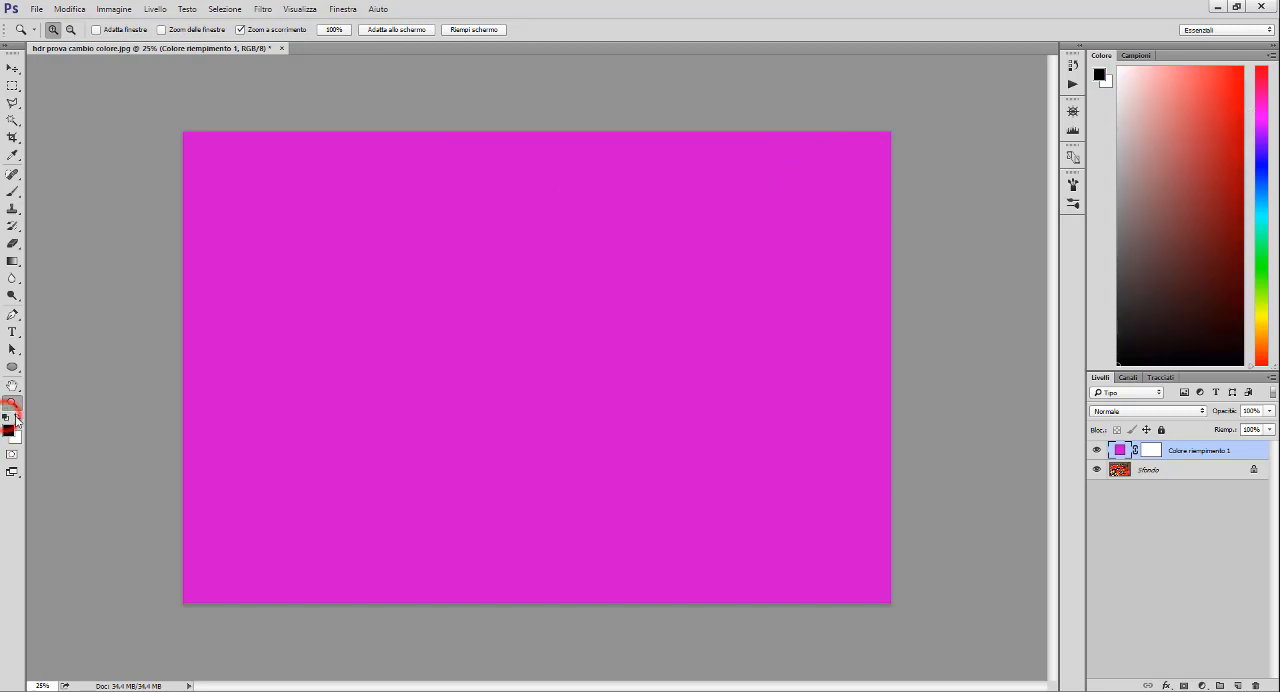
{"action": "left_click", "coordinate": [17, 416]}
- Mask out the right half of the magenta fill layer using a rectangular selection filled with black on its mask, and deselect
{"action": "left_click", "coordinate": [12, 85]}
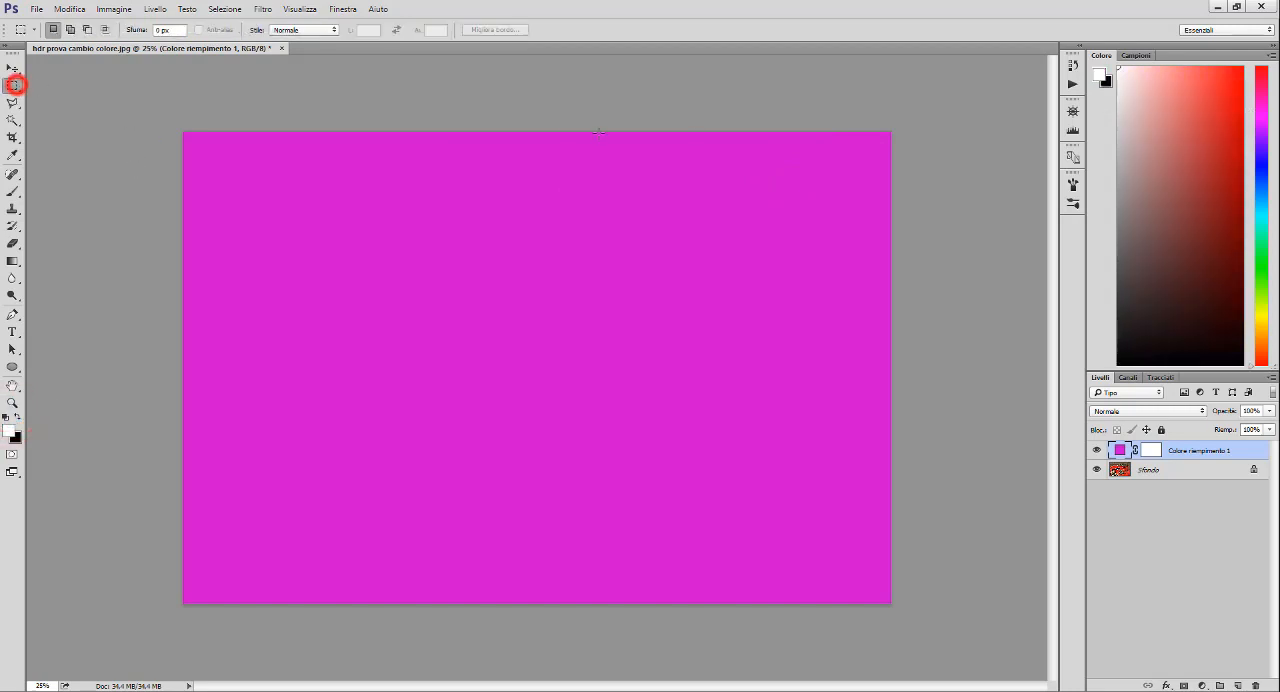
{"action": "left_click_drag", "start_coordinate": [523, 131], "coordinate": [910, 615]}
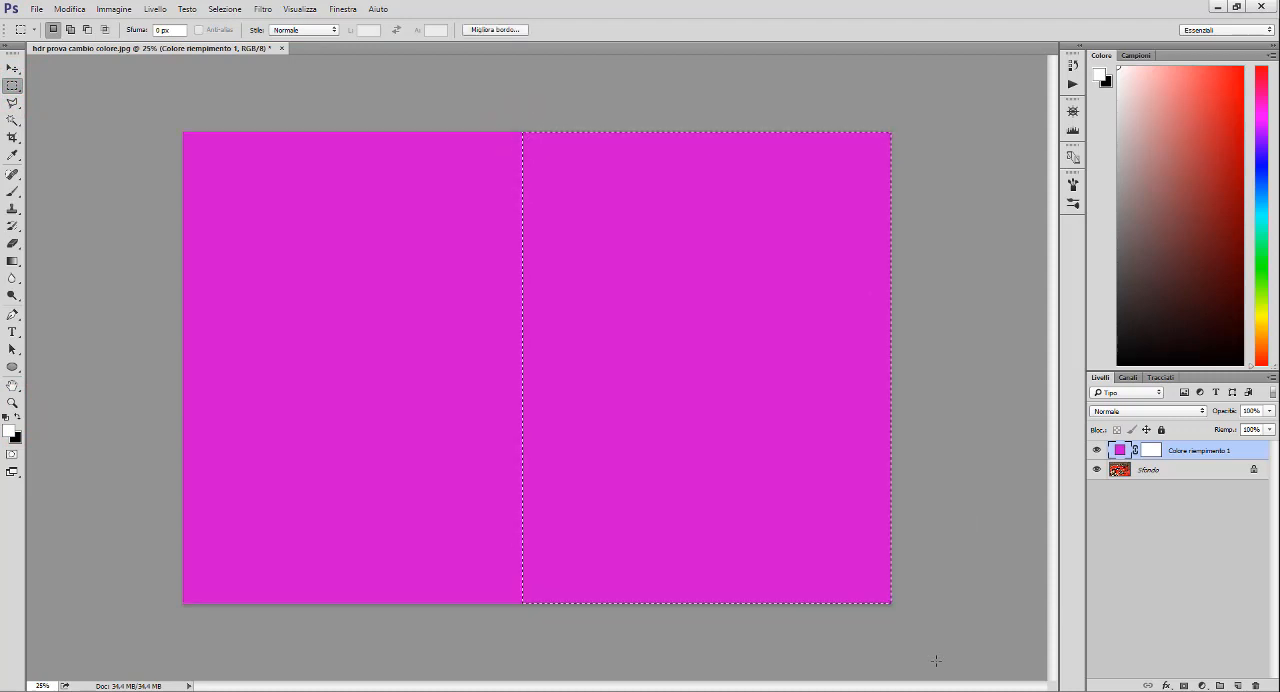
{"action": "left_click", "coordinate": [1151, 451]}
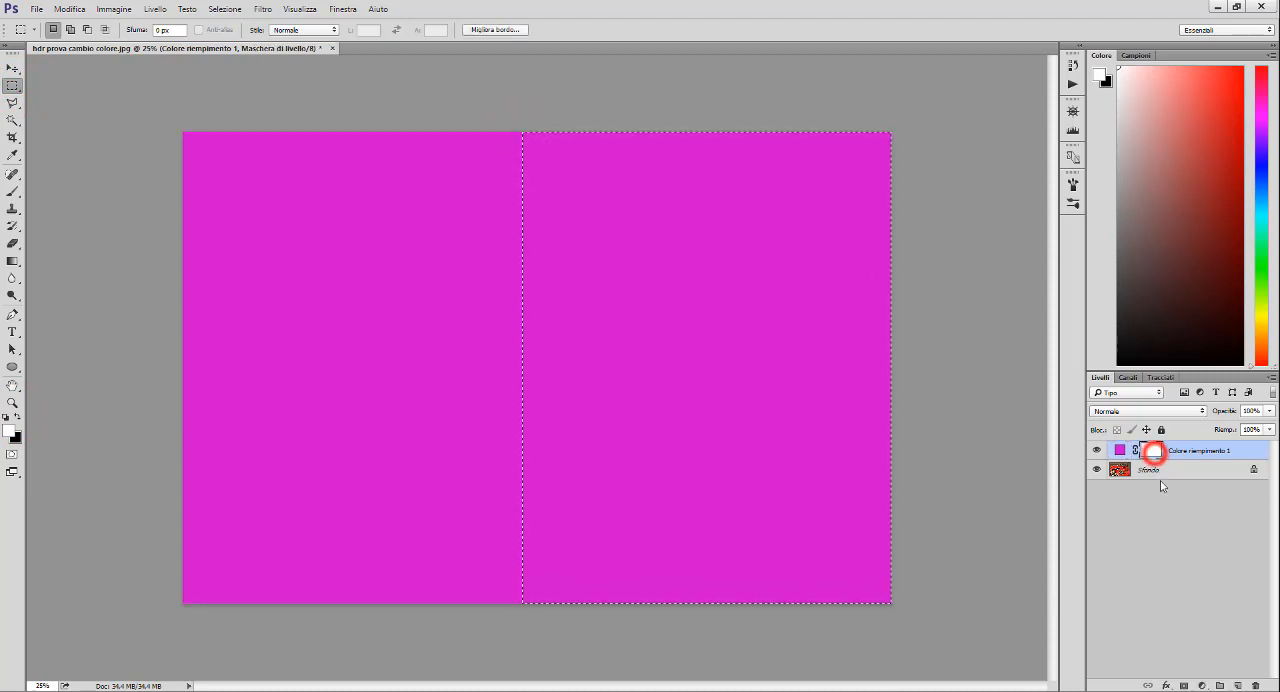
{"action": "key", "text": "Delete"}
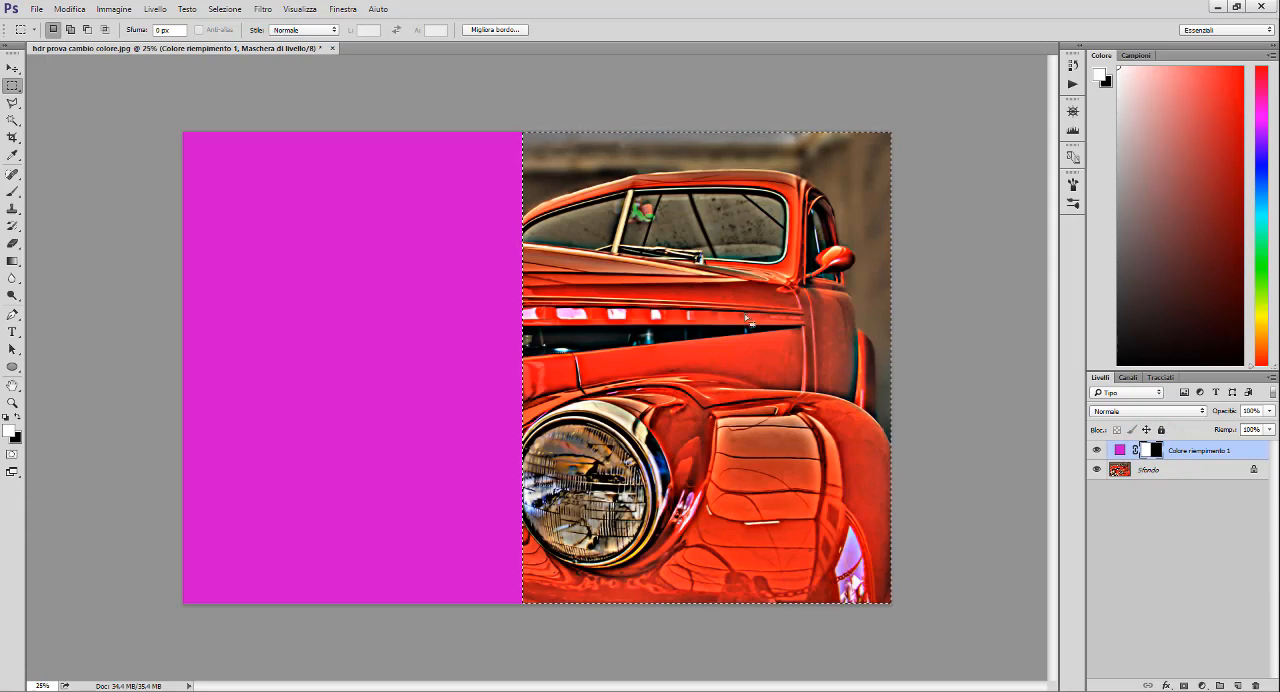
{"action": "right_click", "coordinate": [688, 282]}
{"action": "left_click", "coordinate": [709, 291]}
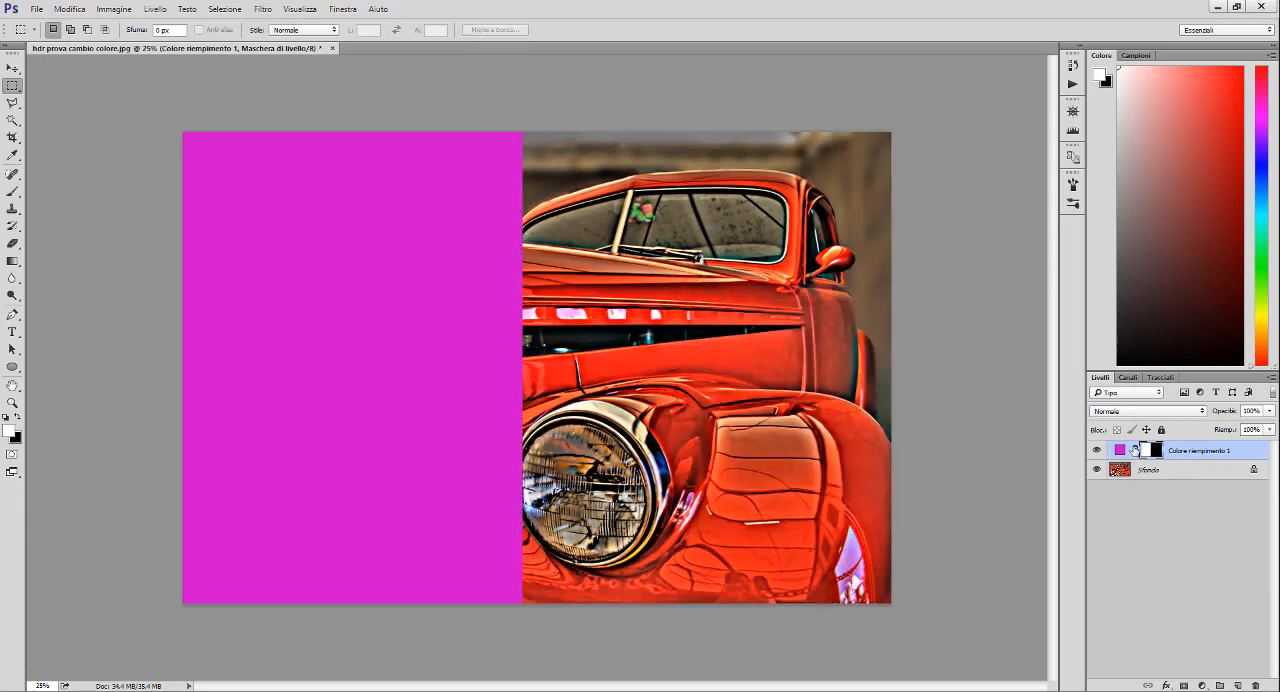
- Hide the magenta fill layer and duplicate the Sfondo layer as "metodo RGB"
{"action": "left_click", "coordinate": [1098, 452]}
{"action": "right_click", "coordinate": [1142, 467]}
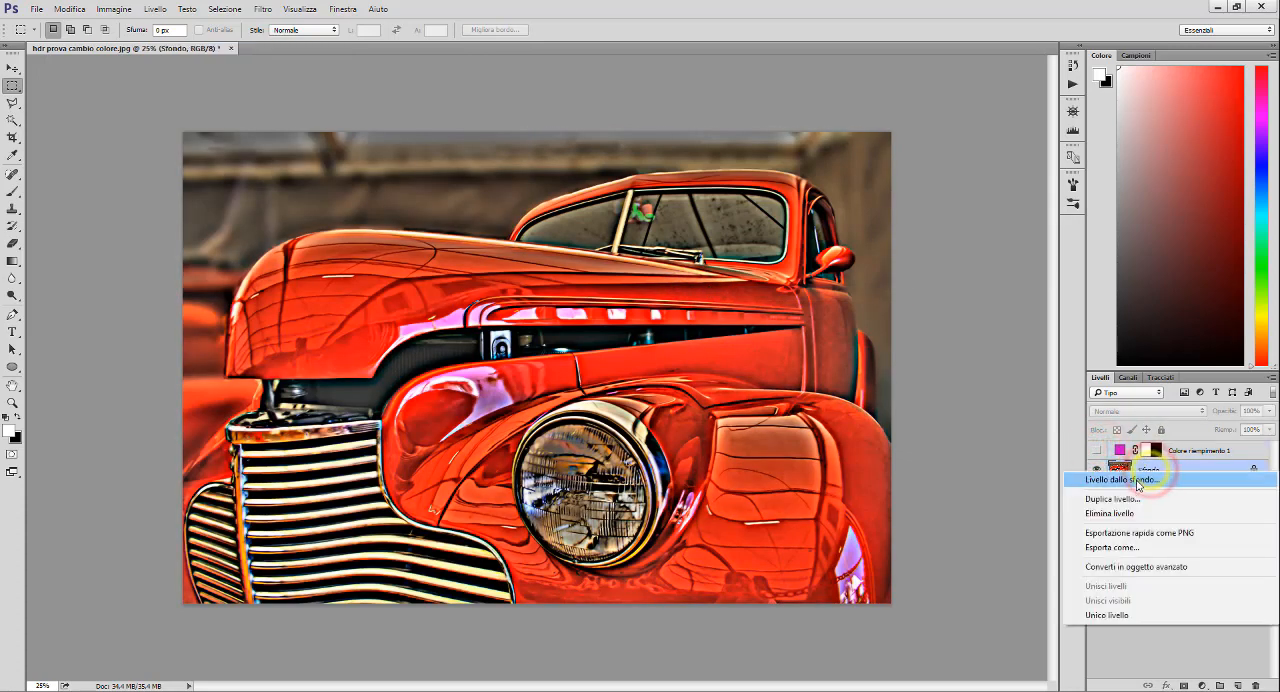
{"action": "left_click", "coordinate": [1135, 500]}
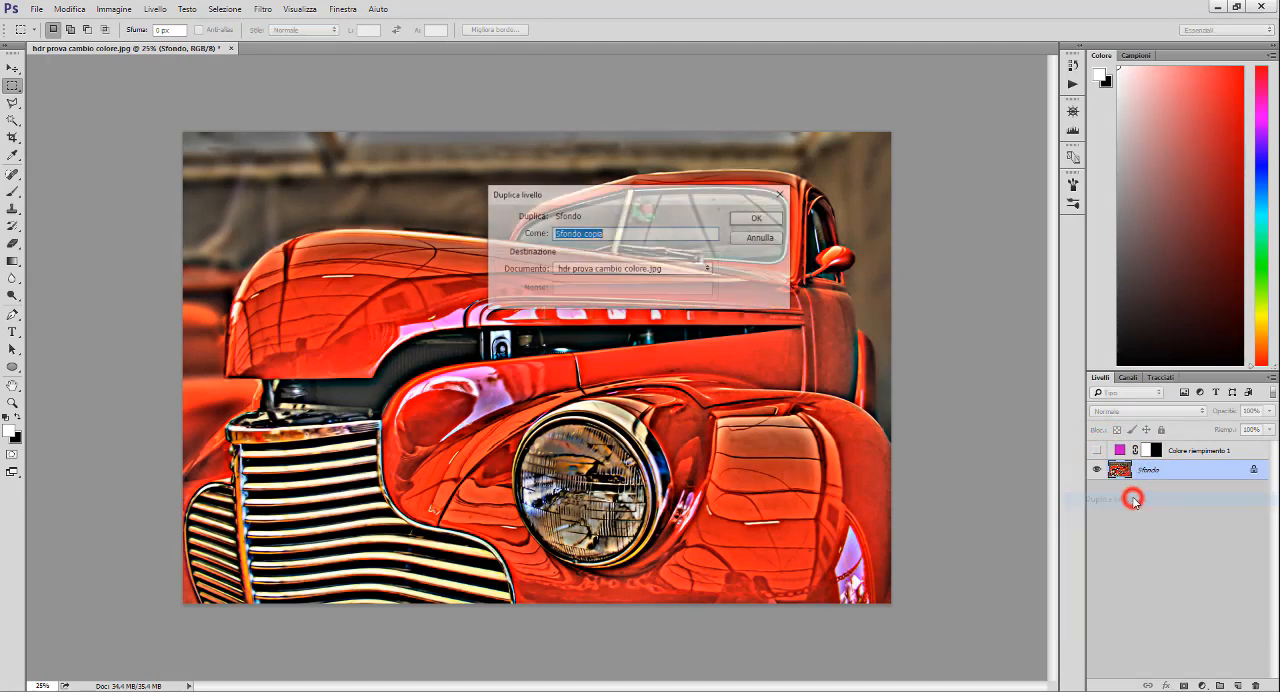
{"action": "left_click_drag", "start_coordinate": [616, 233], "coordinate": [481, 235]}
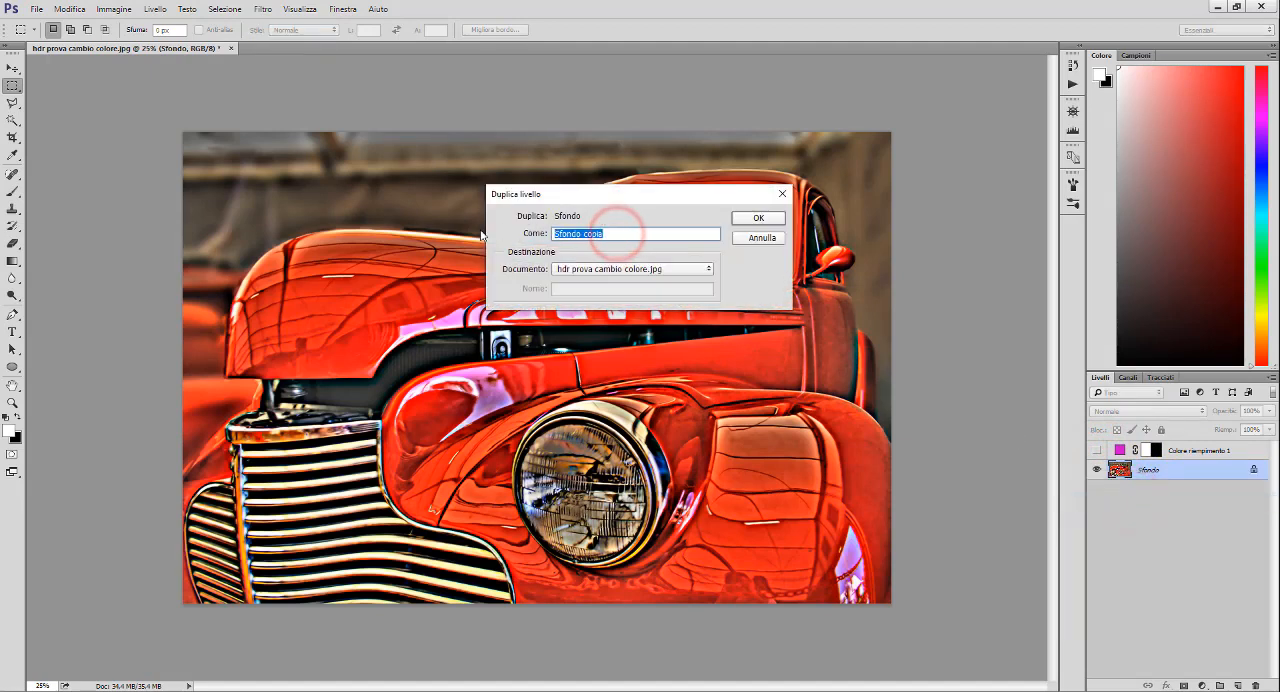
{"action": "type", "text": "metodo RGB"}
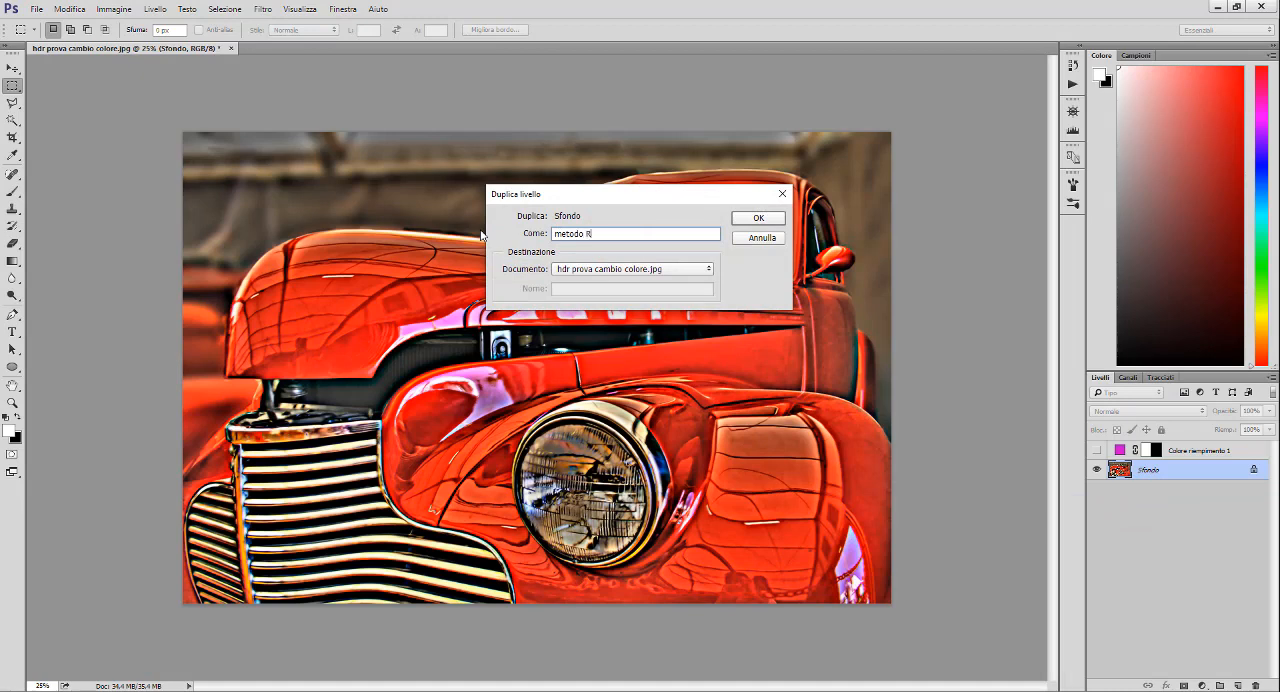
{"action": "left_click", "coordinate": [756, 220]}
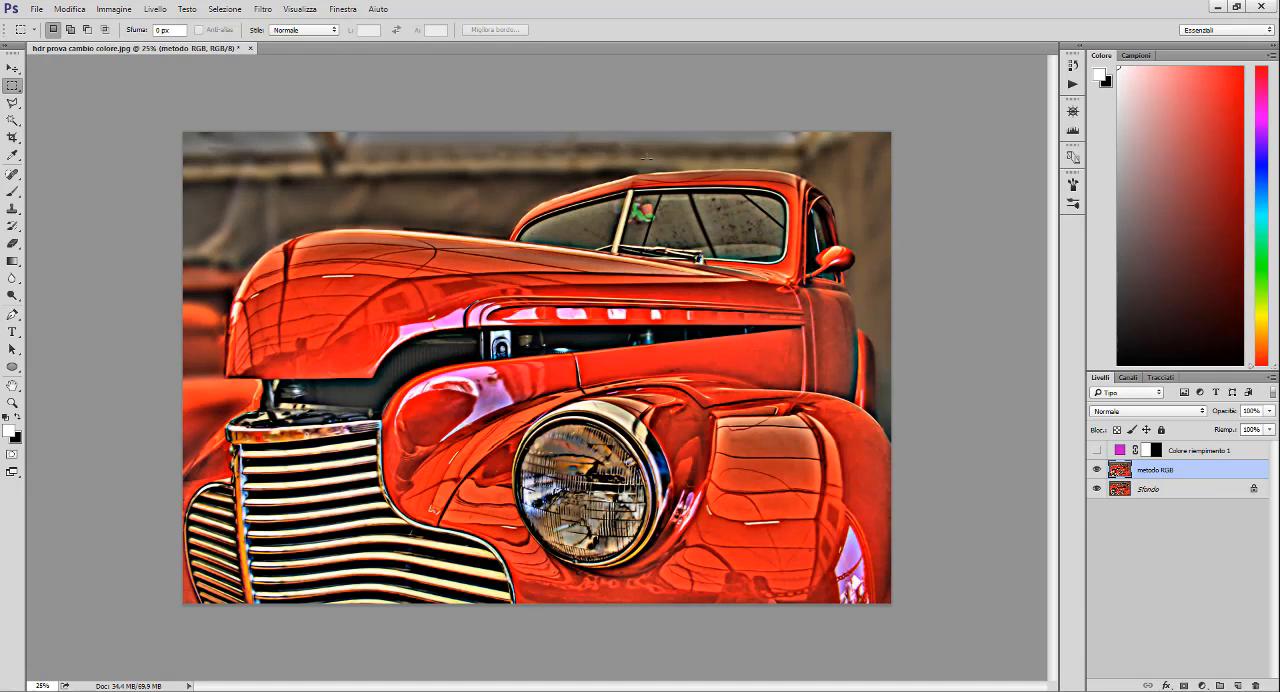
- Start Replace Color on the metodo RGB layer and add the red of the car's side and hood to the colour selection
{"action": "left_click", "coordinate": [124, 9]}
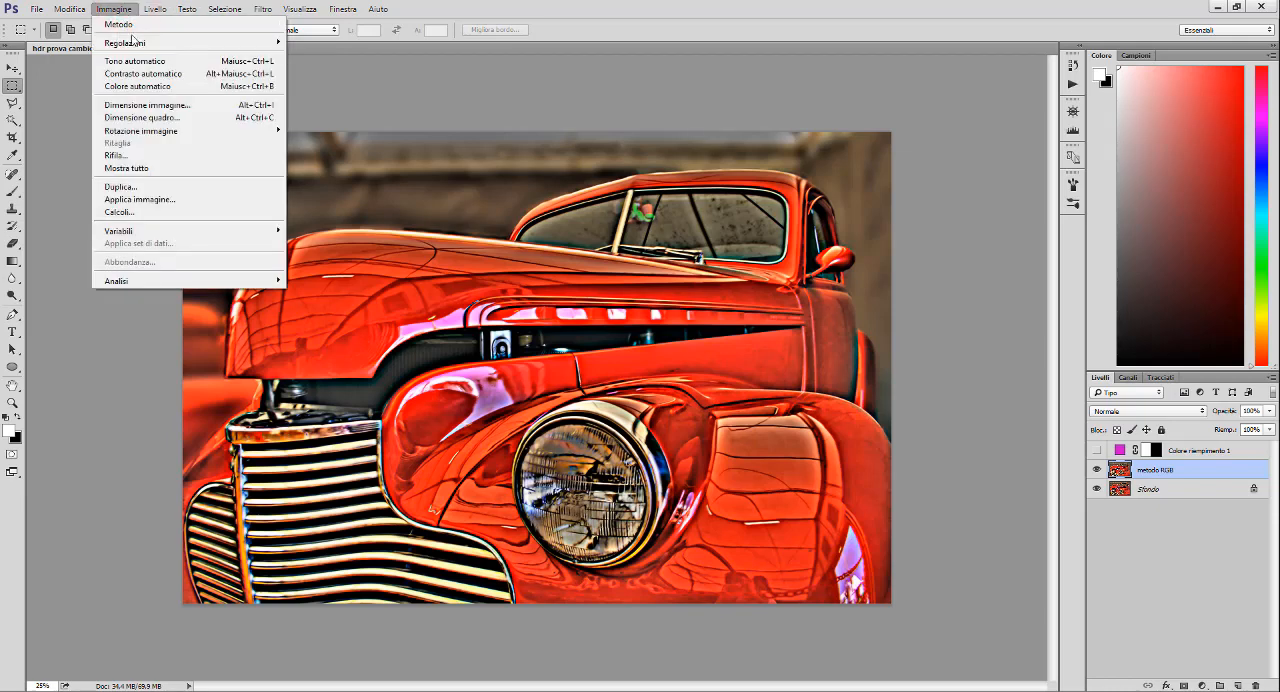
{"action": "mouse_move", "coordinate": [140, 43]}
{"action": "left_click", "coordinate": [393, 320]}
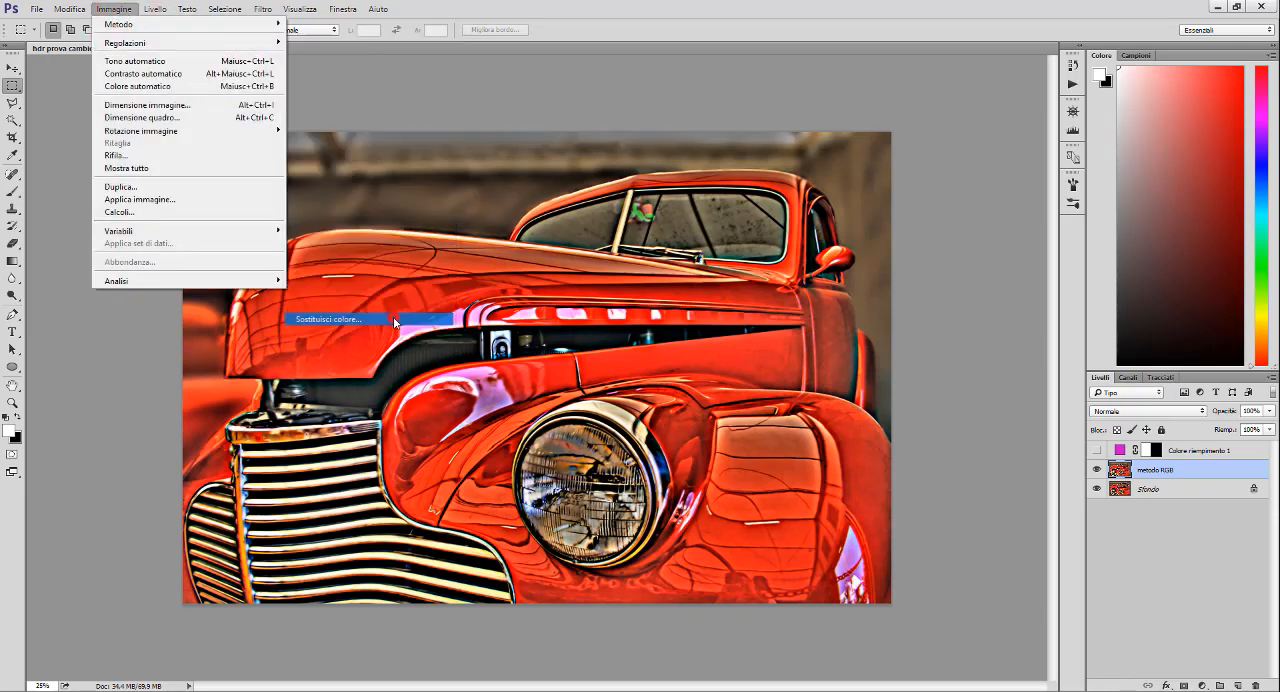
{"action": "left_click", "coordinate": [936, 176]}
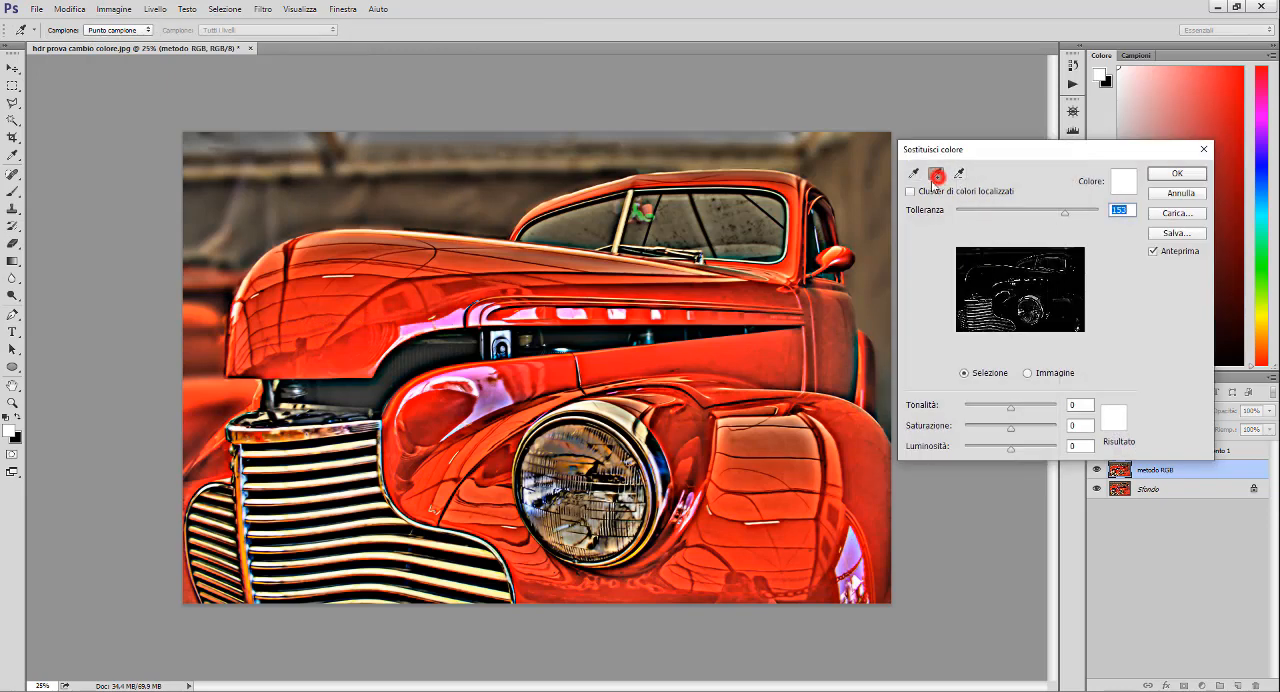
{"action": "left_click", "coordinate": [628, 352]}
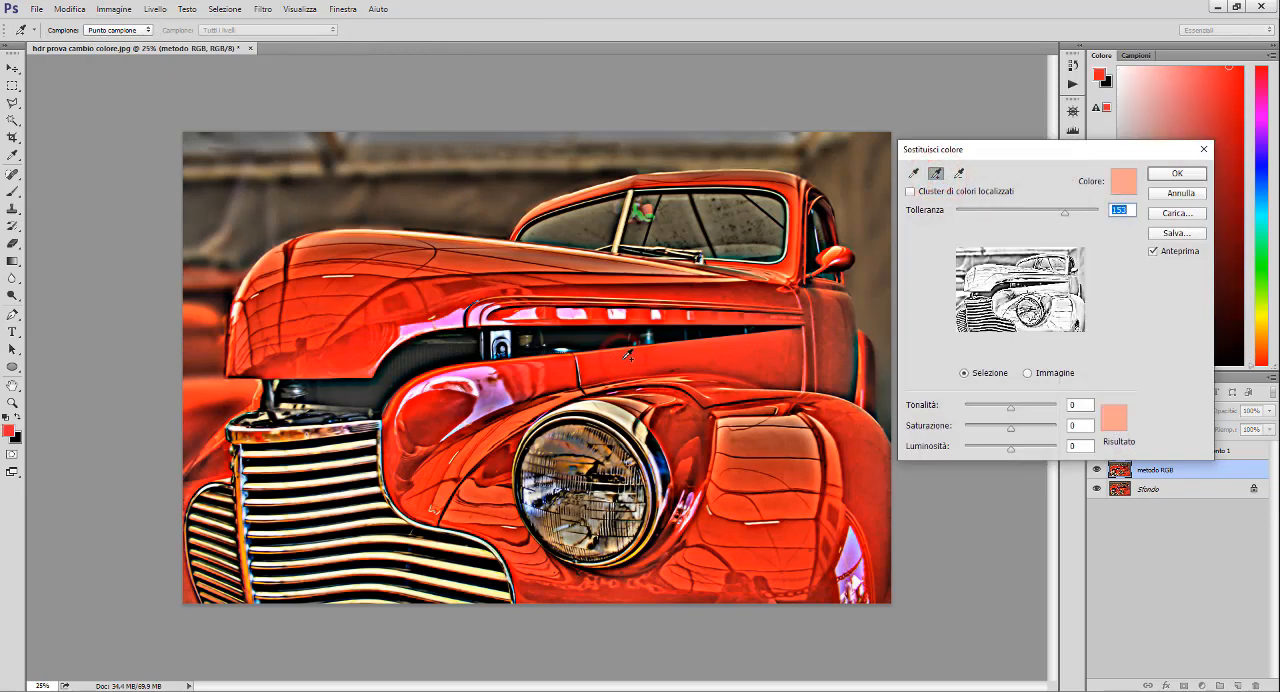
{"action": "left_click", "coordinate": [519, 258]}
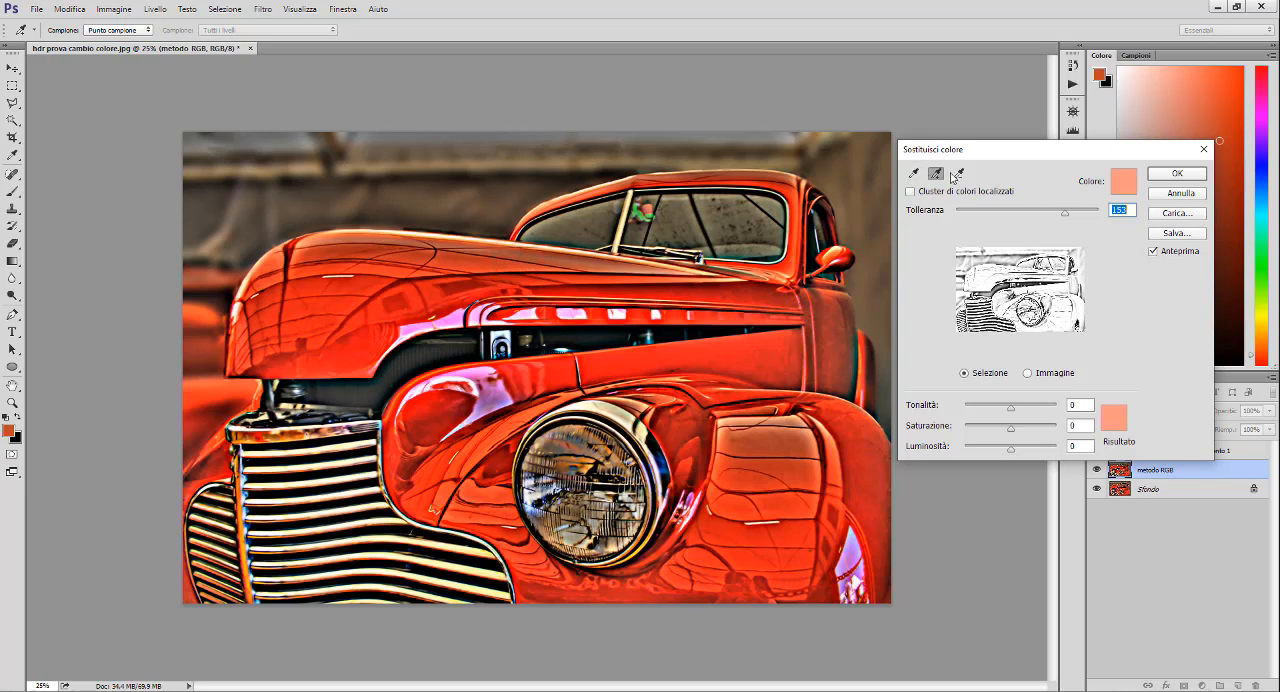
- Resample the colour selection from the brown background wall and try to subtract tones near the car's roof and rear pillar
{"action": "left_click", "coordinate": [912, 173]}
{"action": "left_click", "coordinate": [491, 197]}
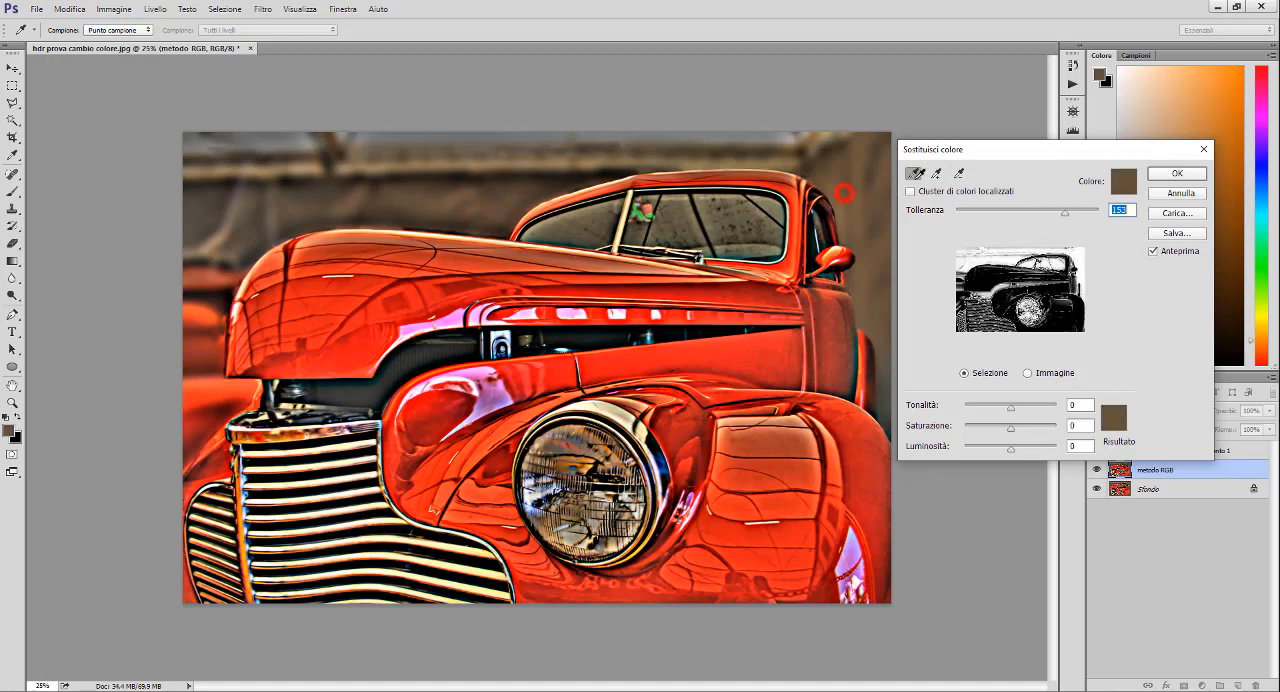
{"action": "left_click", "coordinate": [958, 173]}
{"action": "left_click", "coordinate": [845, 171]}
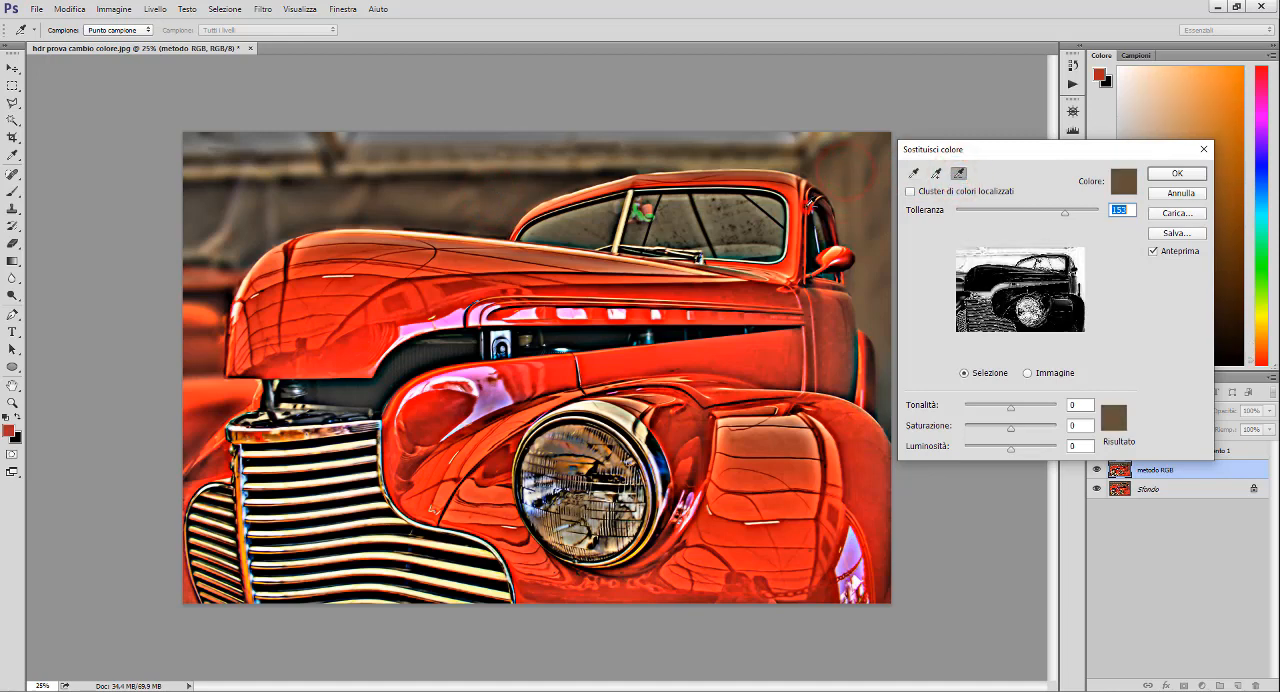
{"action": "left_click", "coordinate": [807, 205]}
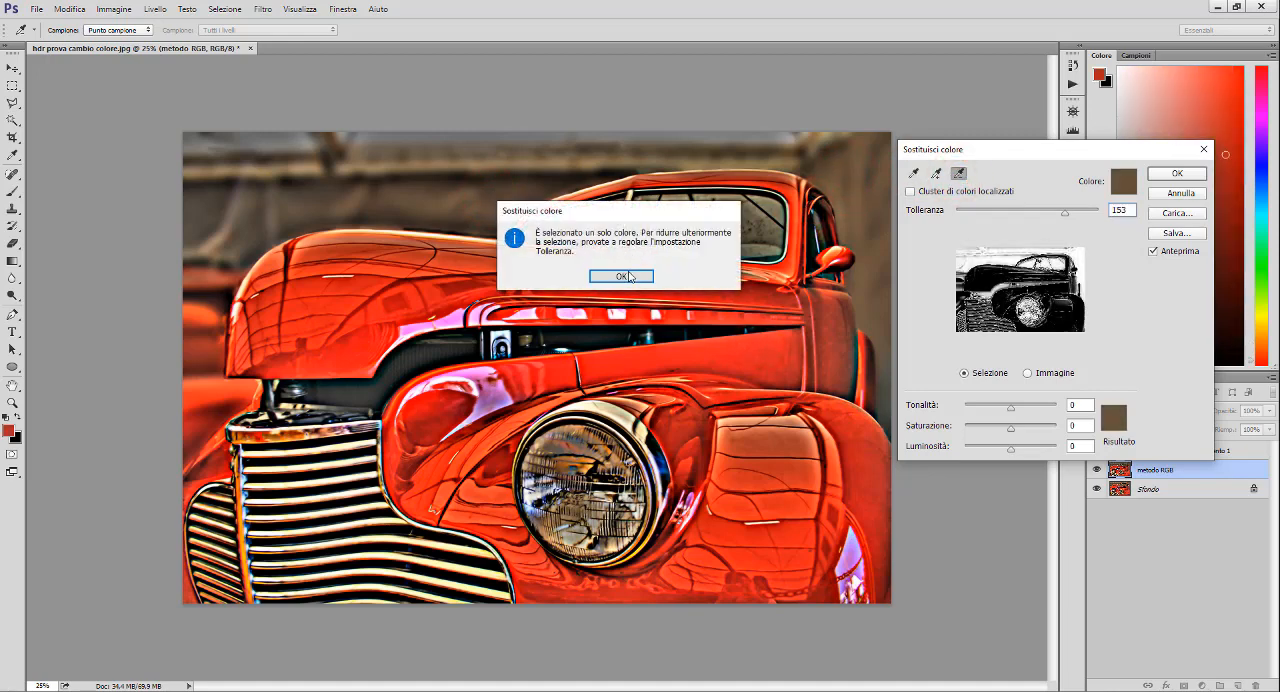
{"action": "left_click", "coordinate": [621, 276]}
- Set the replacement tolerance to 112 and add the red tones of the car's side, hood and front fenders to the selection
{"action": "left_click_drag", "start_coordinate": [1064, 212], "coordinate": [1035, 217]}
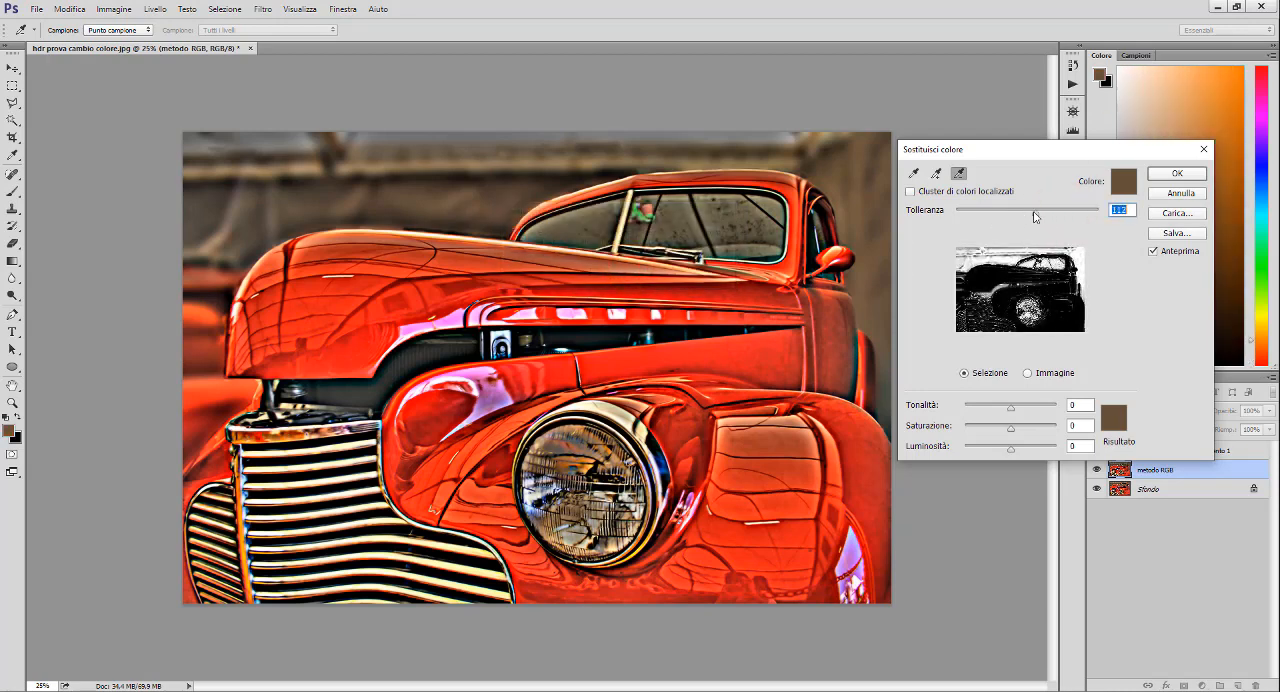
{"action": "left_click", "coordinate": [934, 174]}
{"action": "left_click", "coordinate": [752, 354]}
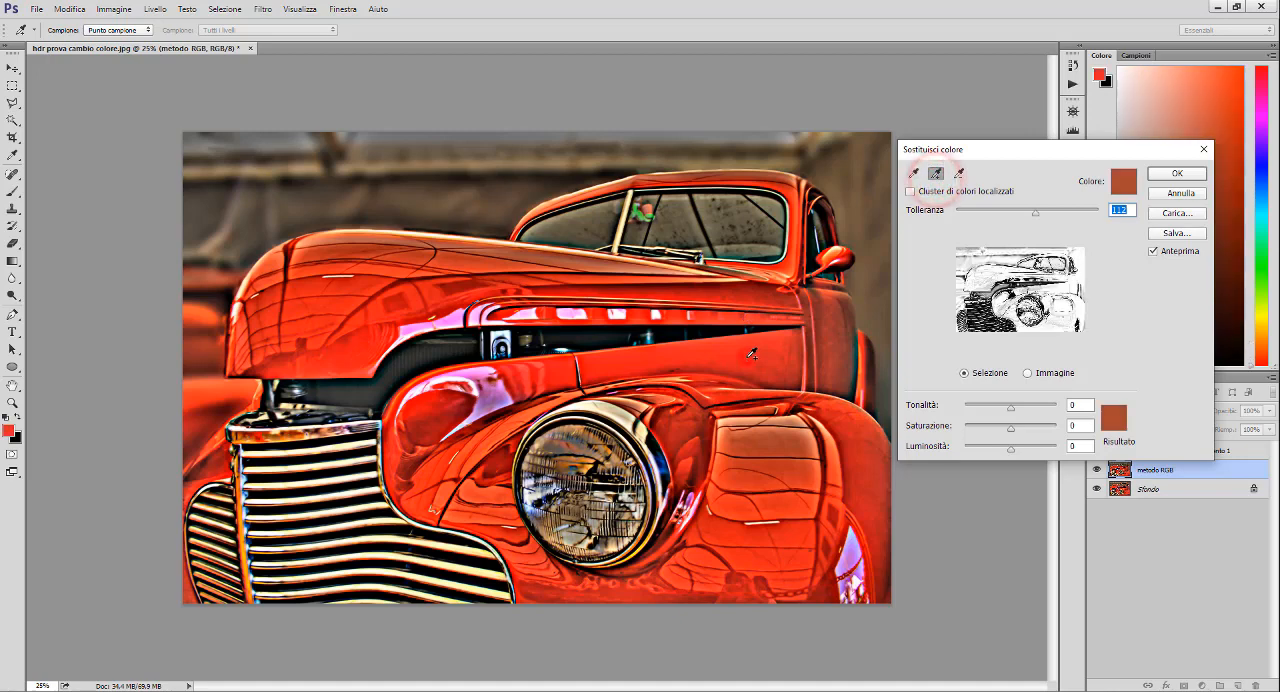
{"action": "left_click", "coordinate": [532, 267]}
{"action": "left_click", "coordinate": [459, 473]}
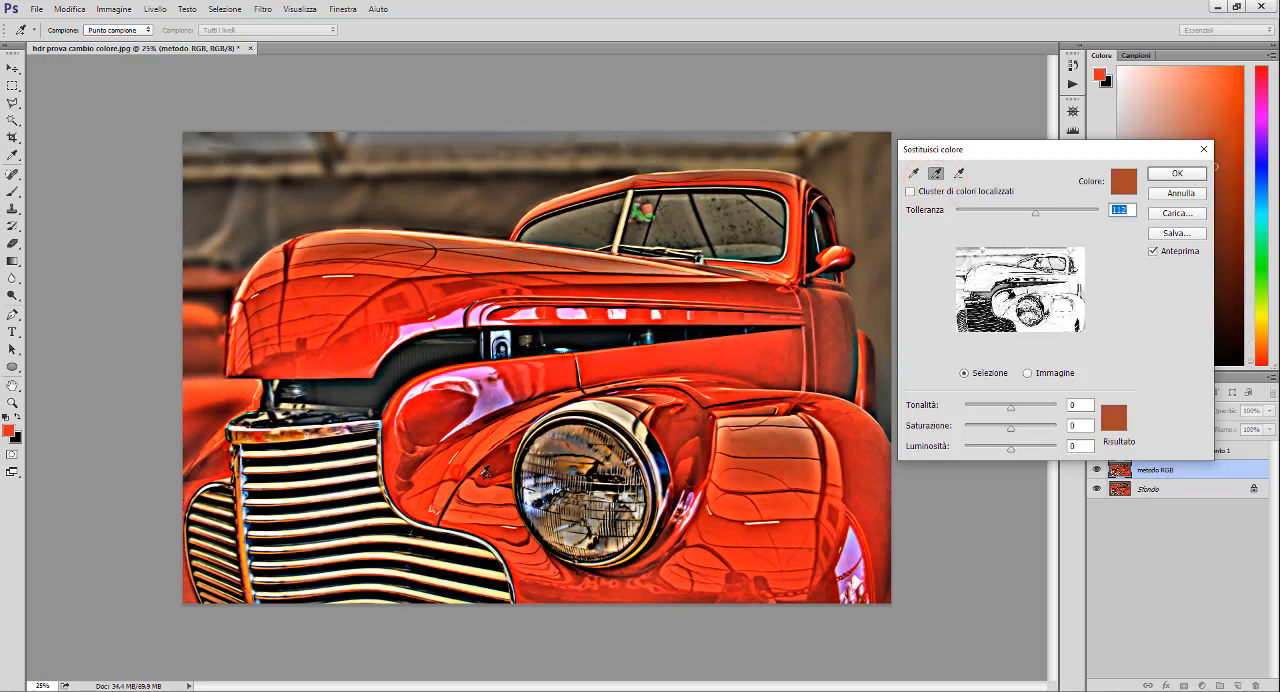
{"action": "left_click", "coordinate": [758, 470]}
{"action": "mouse_move", "coordinate": [758, 470]}
{"action": "left_mouse_down"}
{"action": "mouse_move", "coordinate": [756, 549]}
{"action": "mouse_move", "coordinate": [742, 571]}
{"action": "left_mouse_up"}
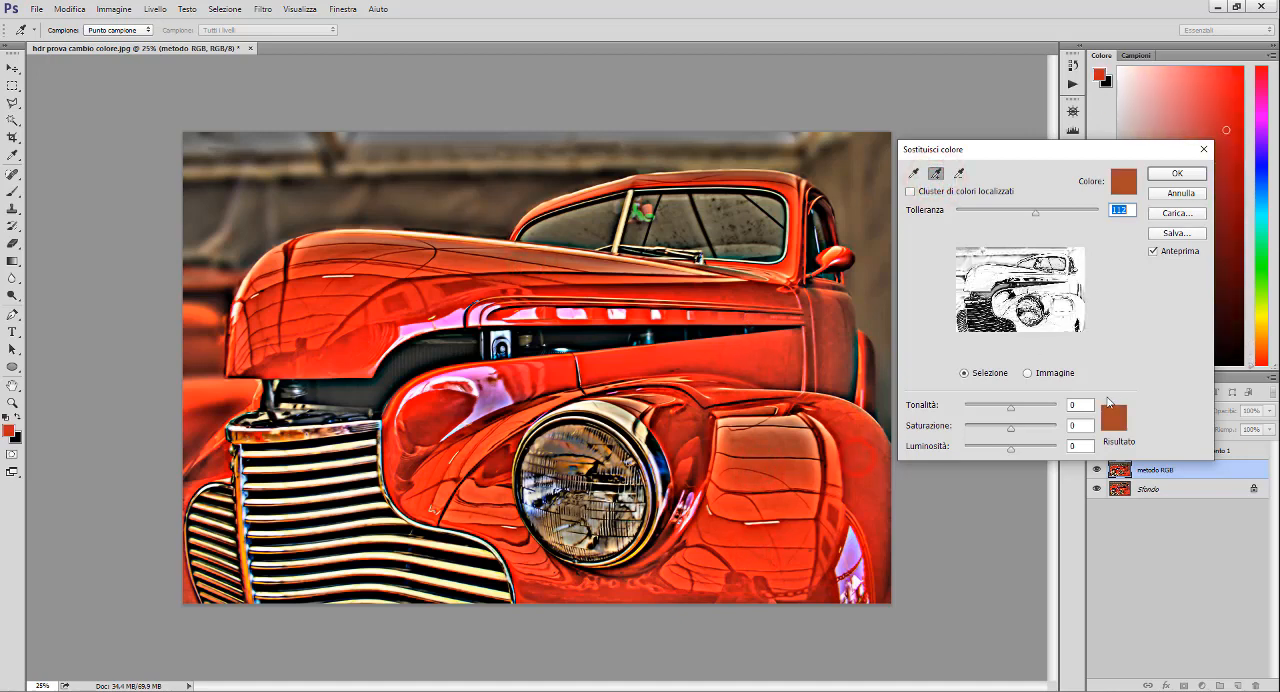
- Set the replacement result colour to Lab values L 49, a 79, b -51
{"action": "left_click", "coordinate": [1113, 420]}
{"action": "left_click", "coordinate": [790, 268]}
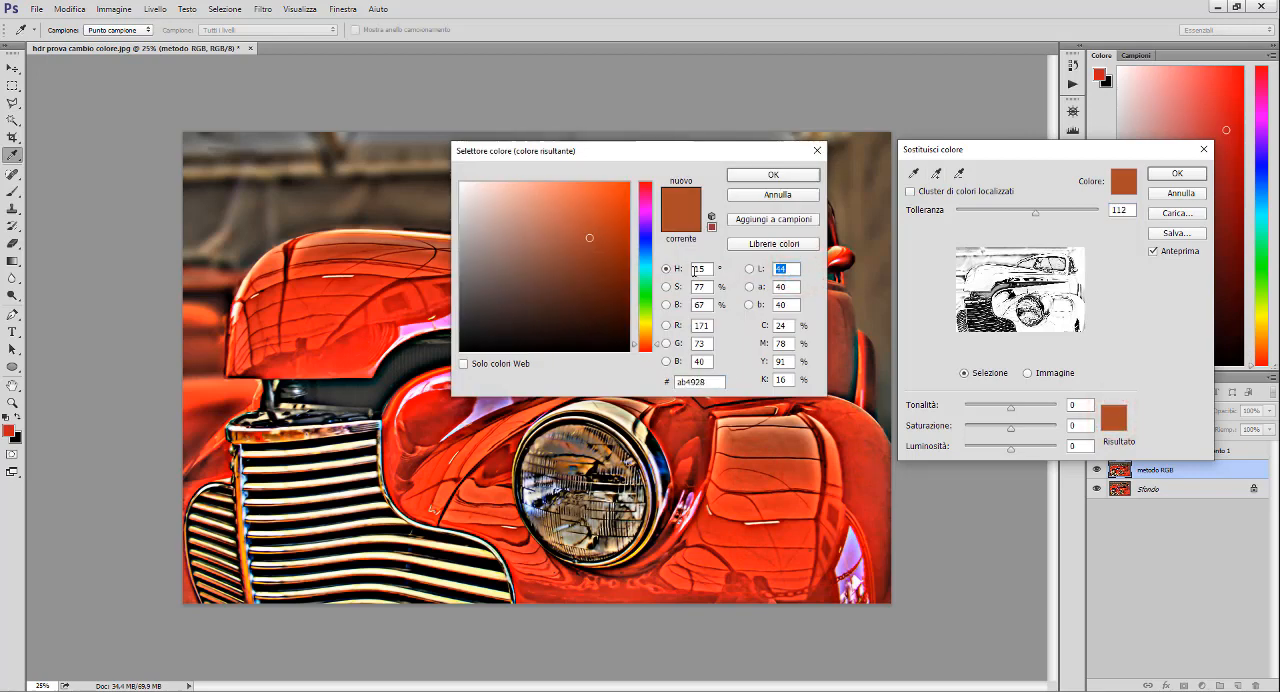
{"action": "type", "text": "49"}
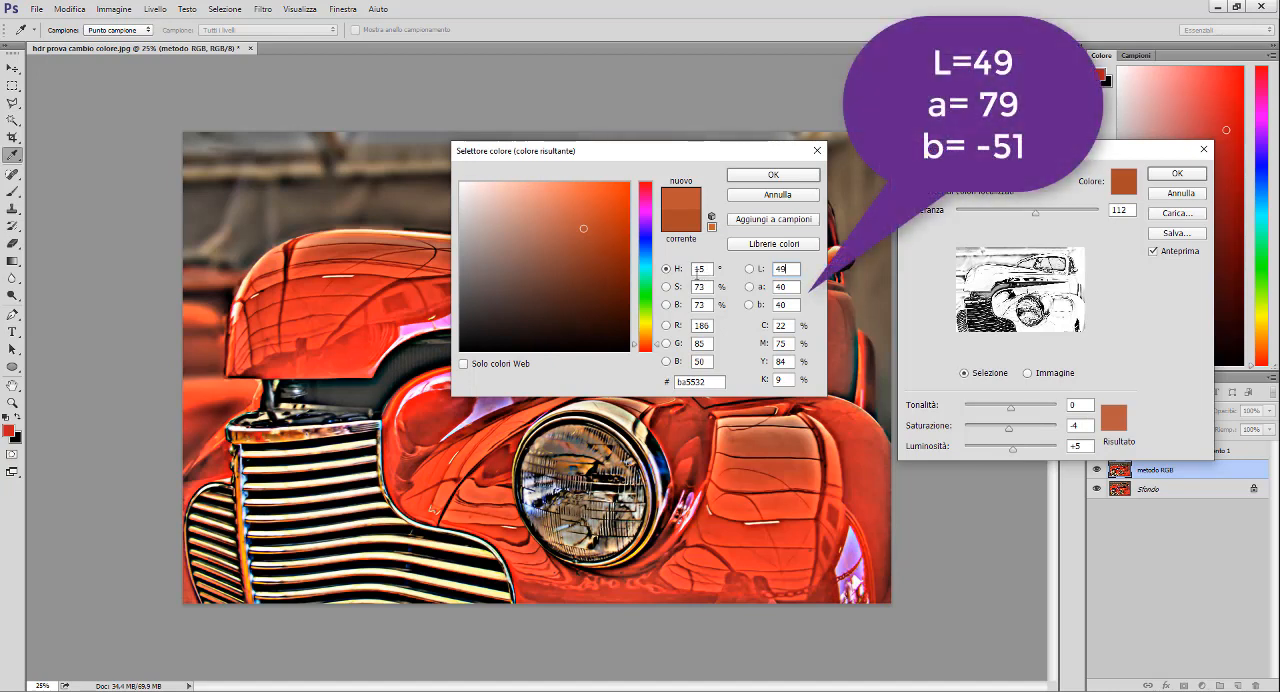
{"action": "left_click", "coordinate": [791, 287]}
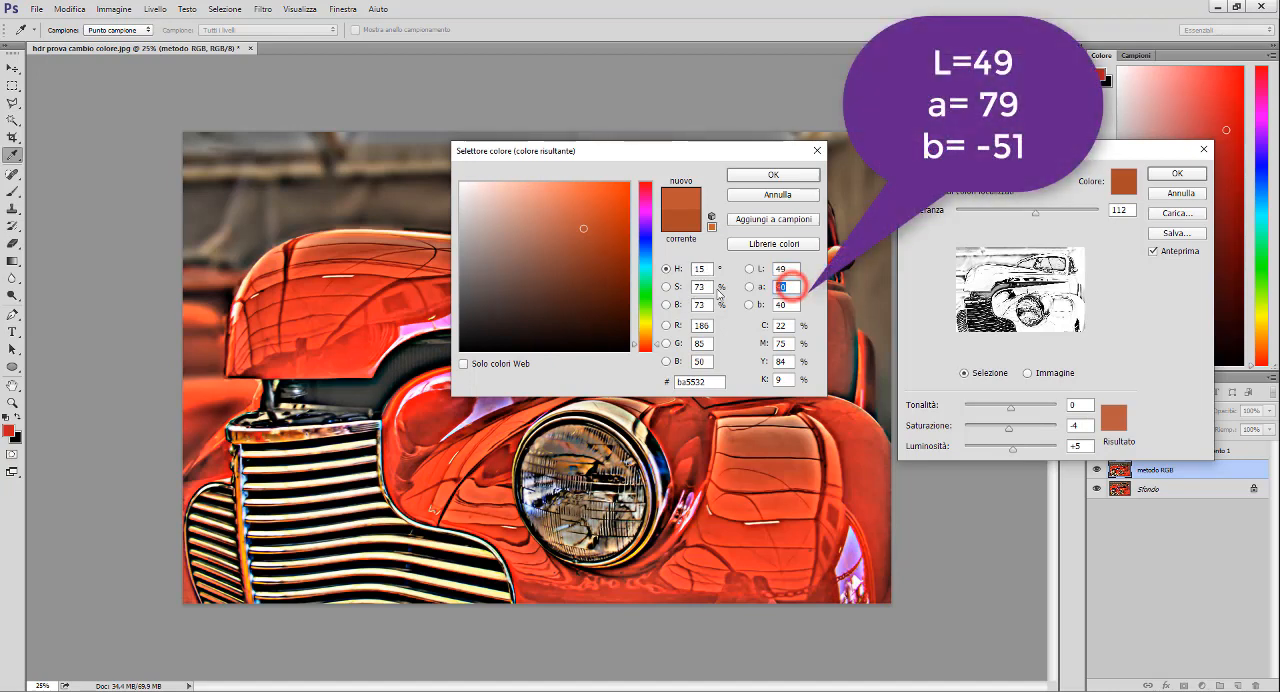
{"action": "type", "text": "79"}
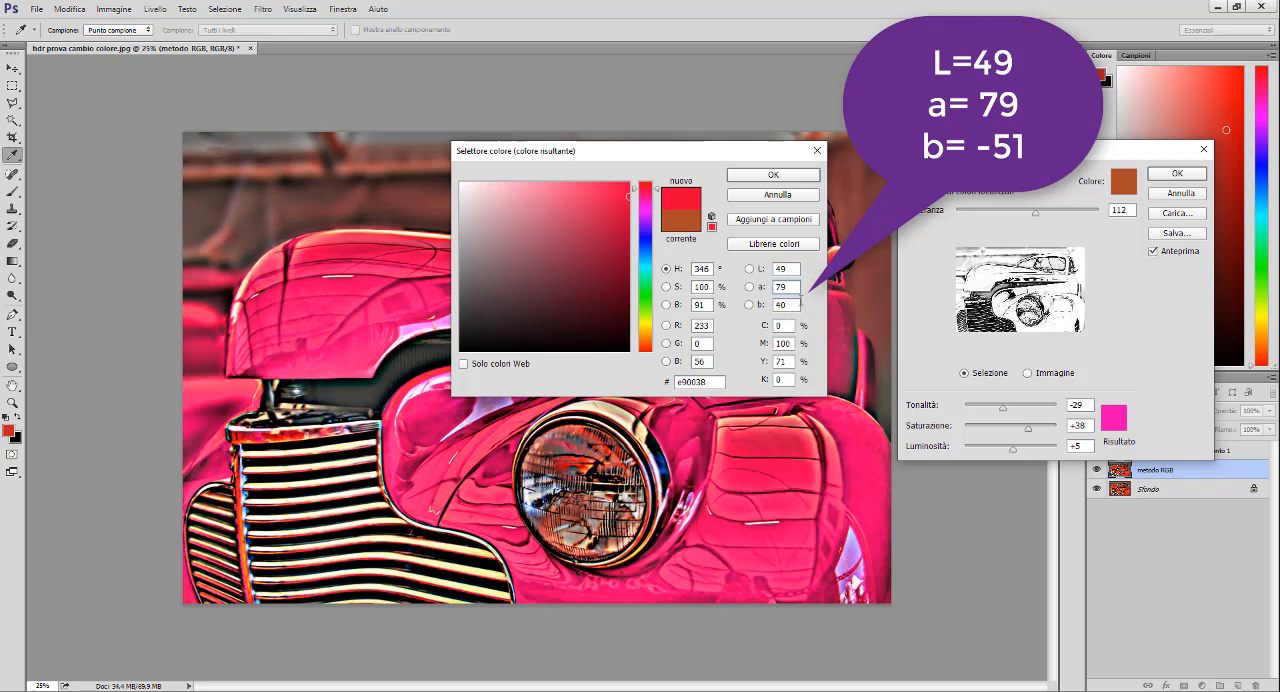
{"action": "double_click", "coordinate": [789, 305]}
{"action": "type", "text": "-51"}
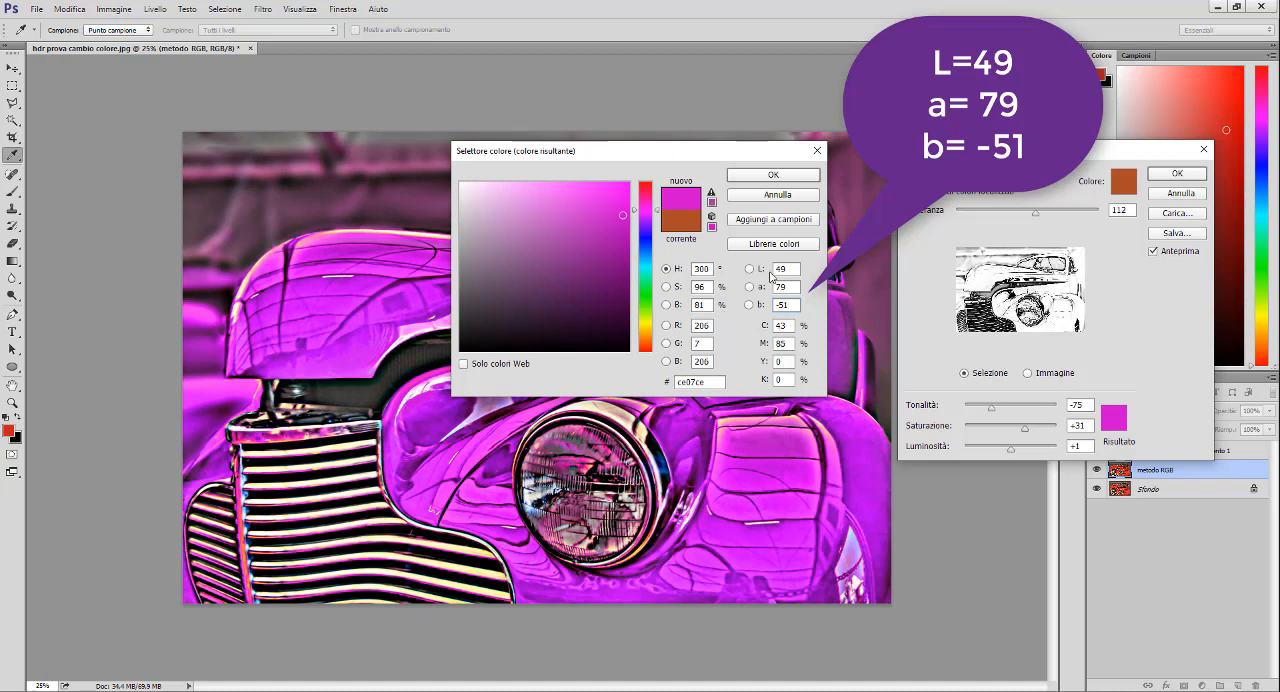
{"action": "left_click", "coordinate": [775, 175]}
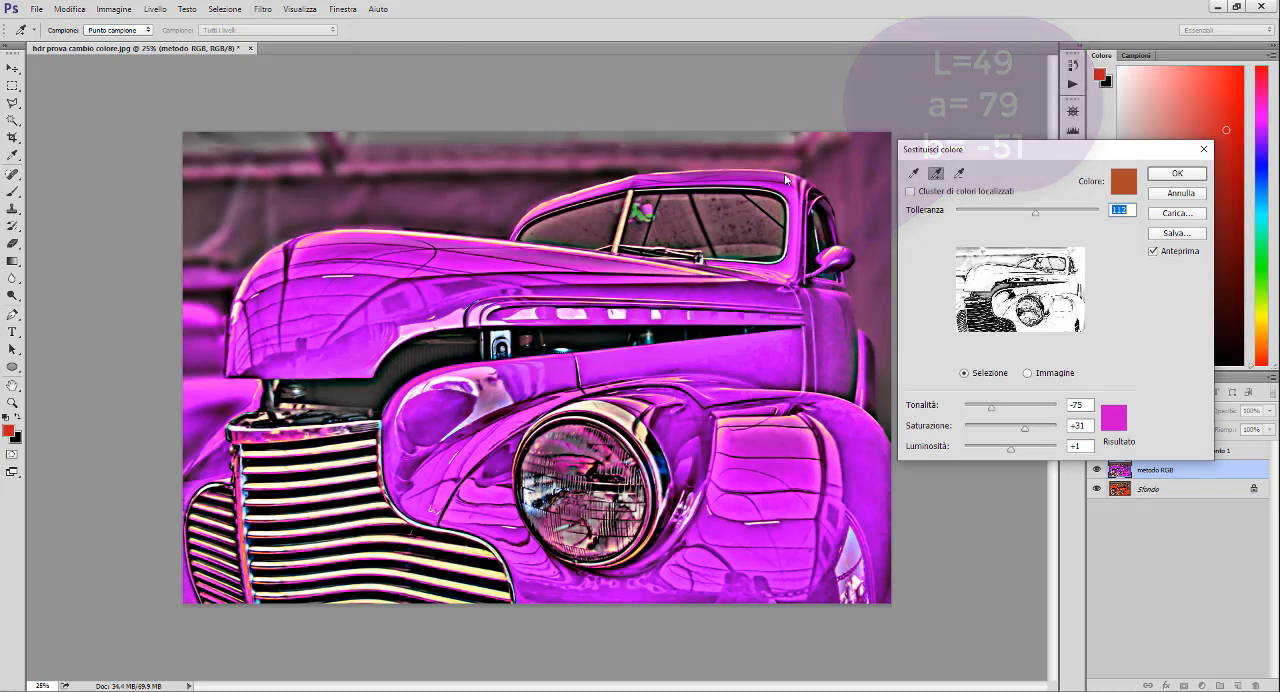
- Add darker tones of the car's body to the selection, subtract several background wall tones, and apply the colour replacement
{"action": "left_click", "coordinate": [852, 352]}
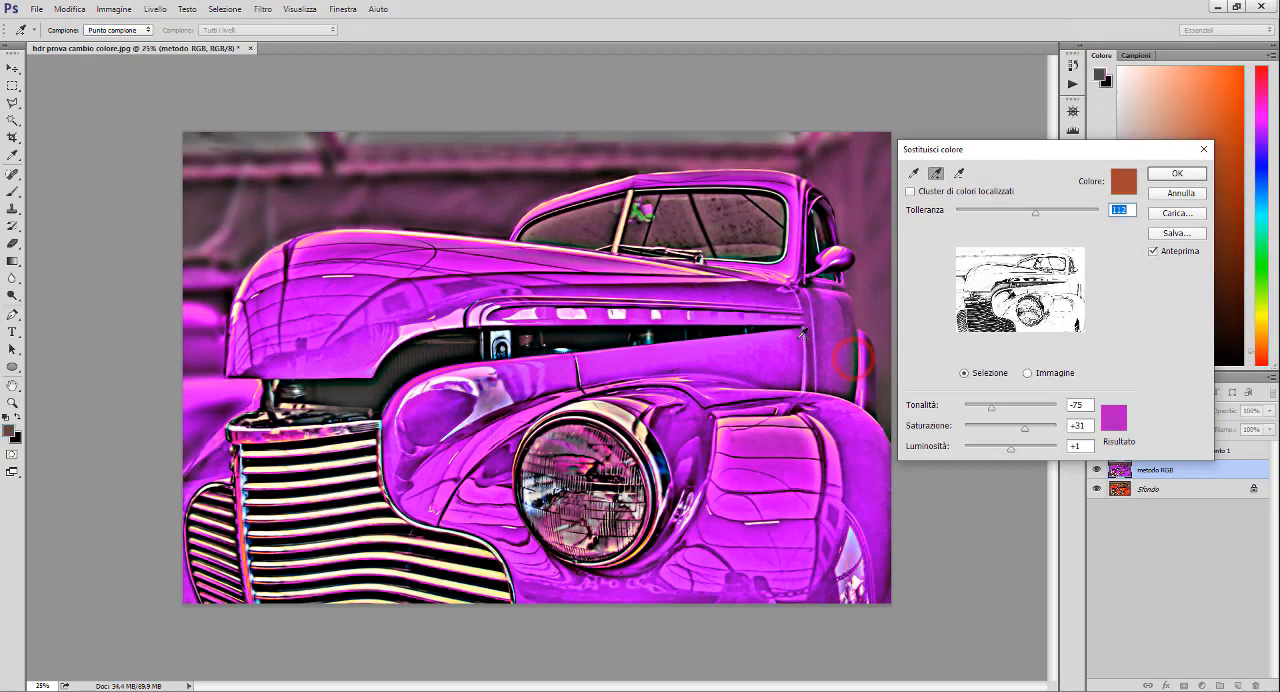
{"action": "left_click", "coordinate": [455, 272]}
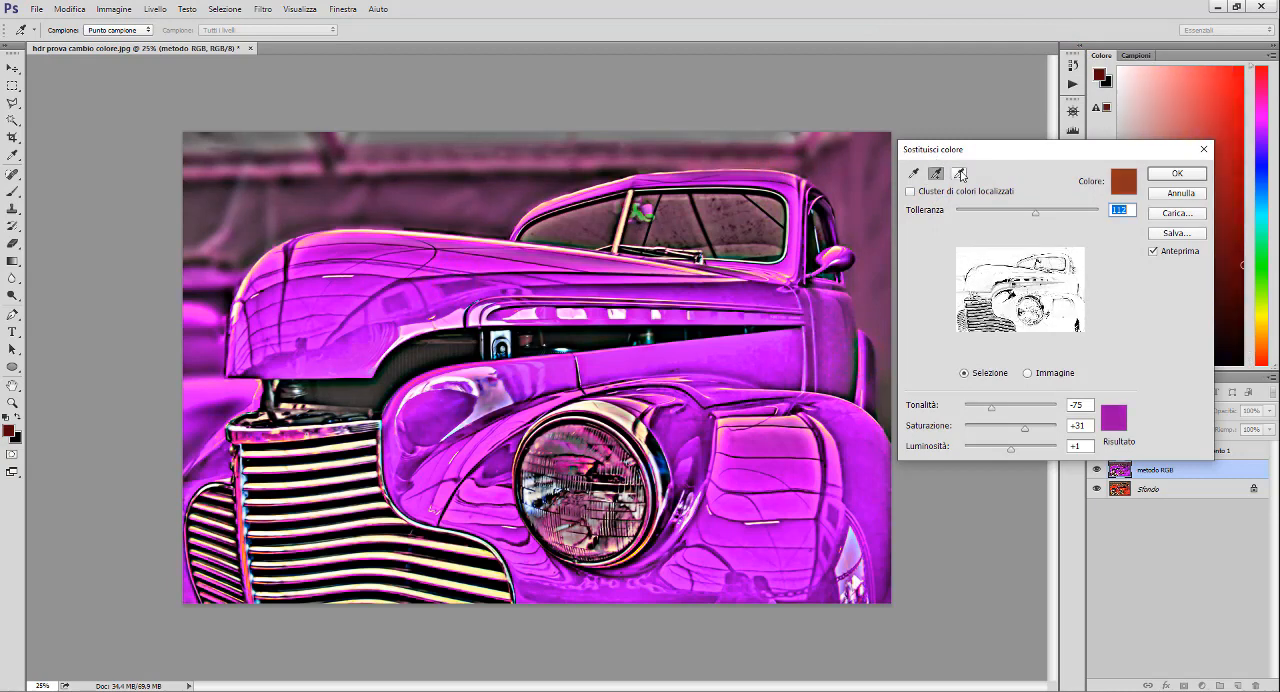
{"action": "left_click", "coordinate": [572, 176], "text": "alt"}
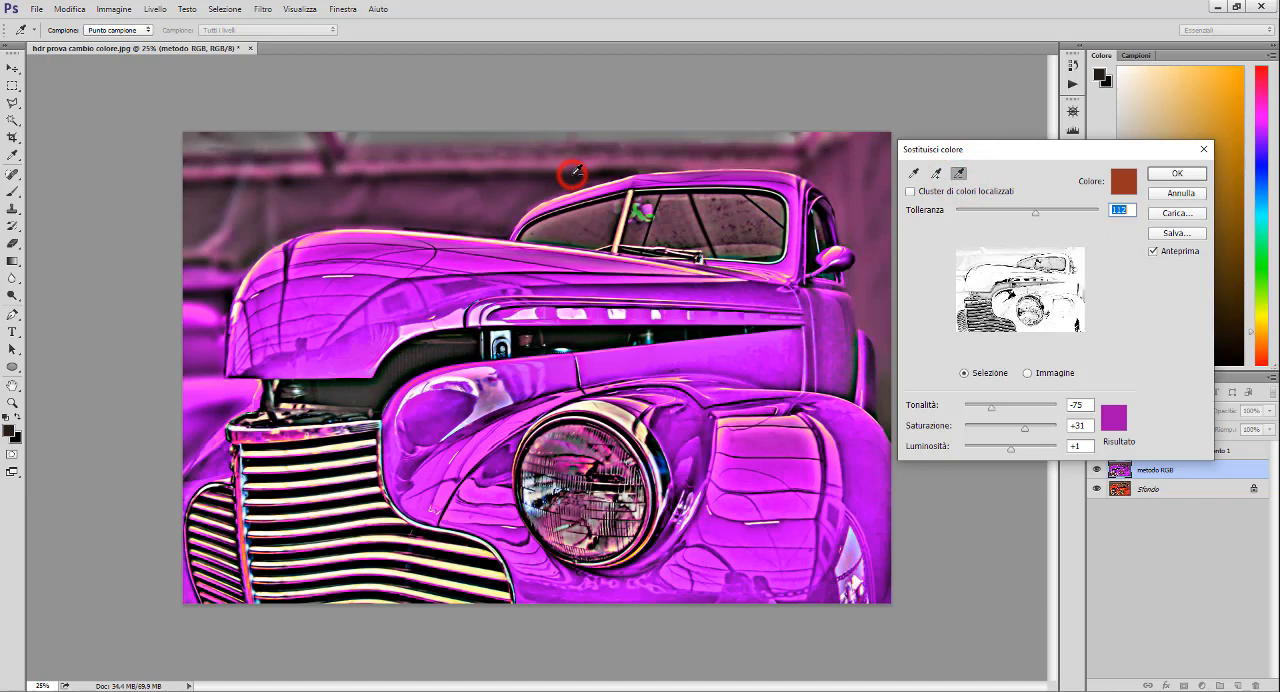
{"action": "left_click", "coordinate": [518, 175]}
{"action": "left_click", "coordinate": [487, 181]}
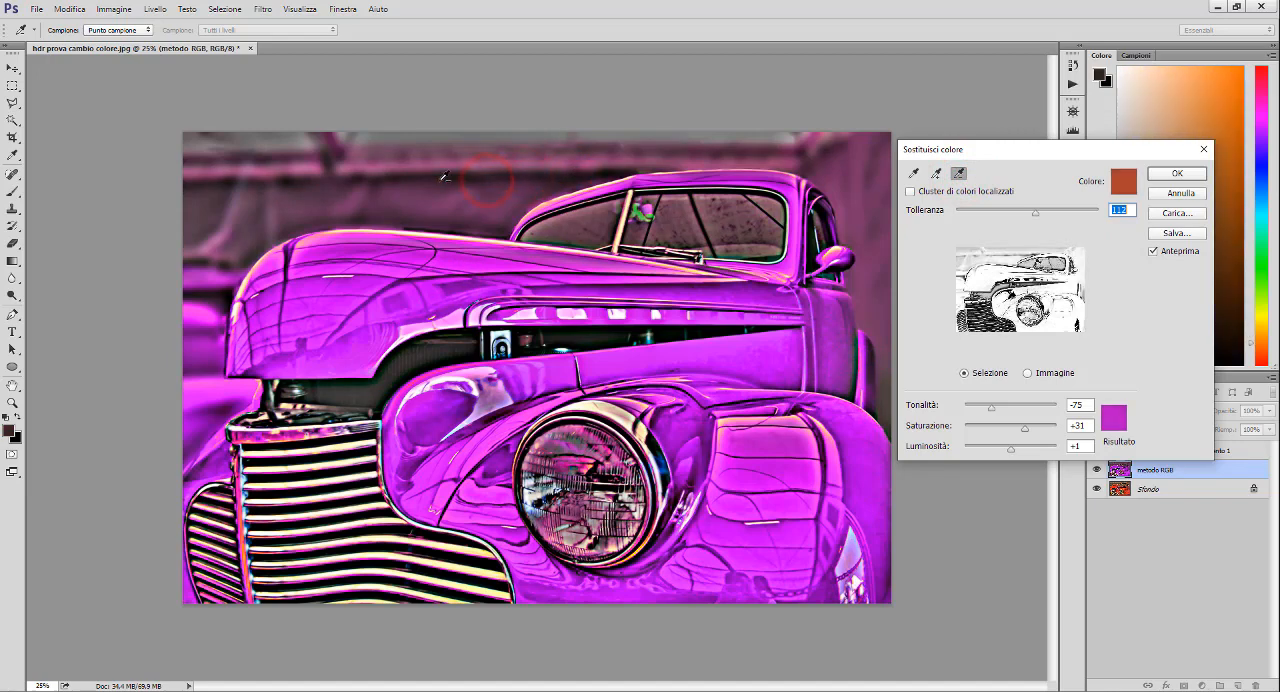
{"action": "left_click", "coordinate": [440, 178]}
{"action": "left_click", "coordinate": [352, 176]}
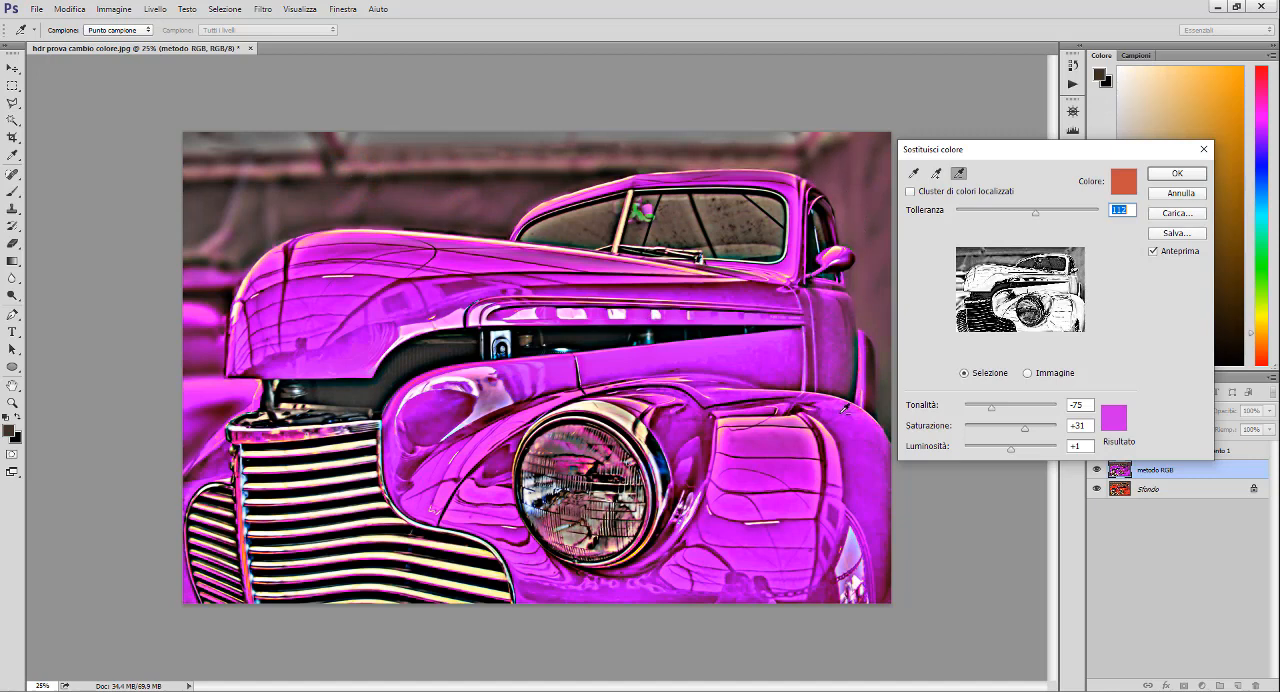
{"action": "left_click", "coordinate": [1167, 176]}
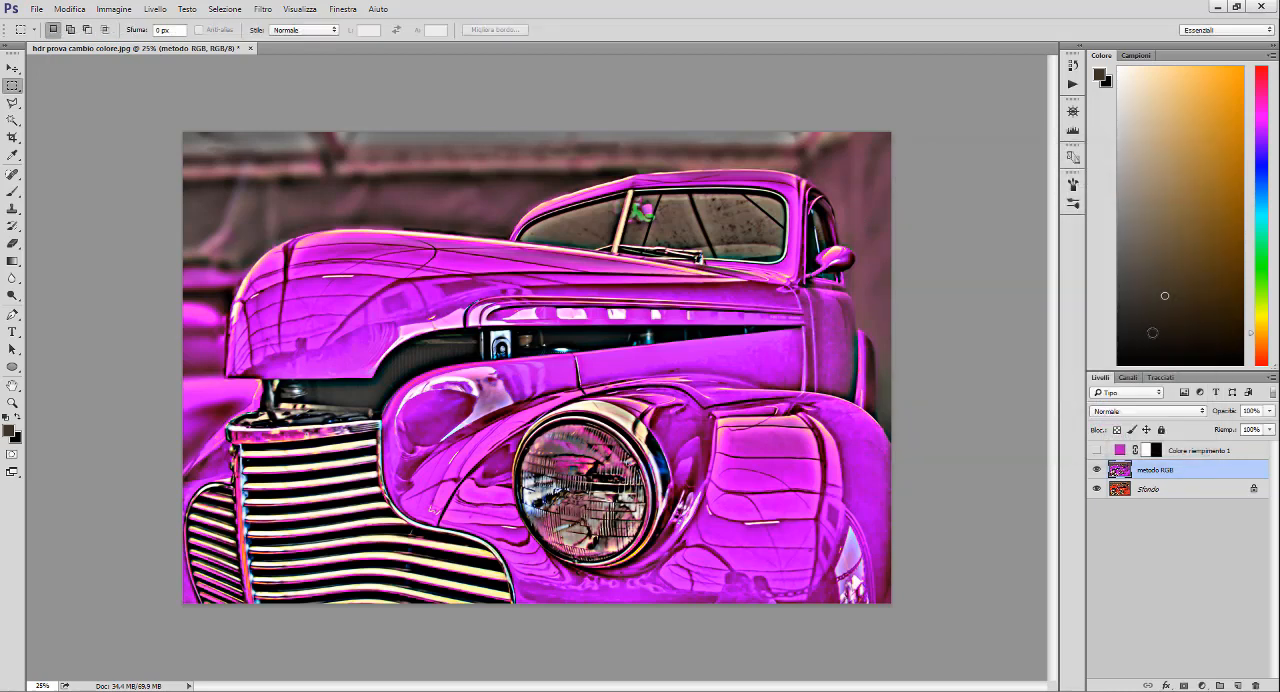
- Show the magenta reference fill layer and compare its colour up close with the recoloured car body
{"action": "left_click", "coordinate": [1097, 450]}
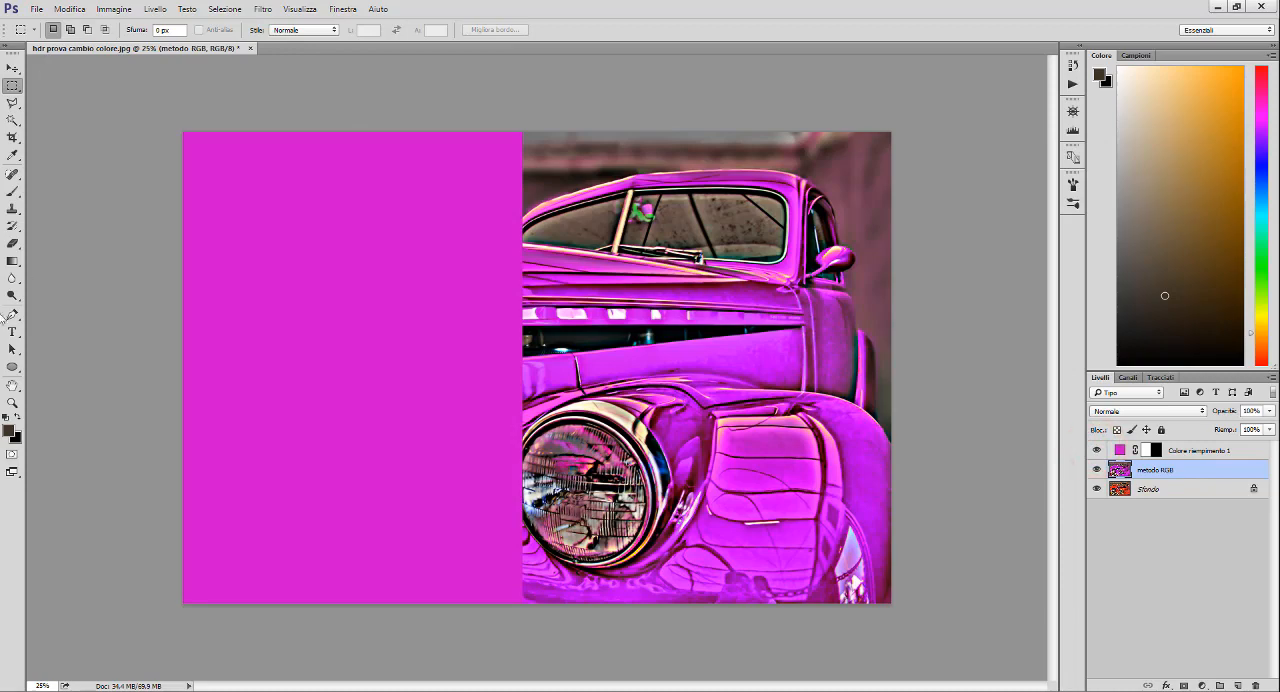
{"action": "left_click", "coordinate": [13, 402]}
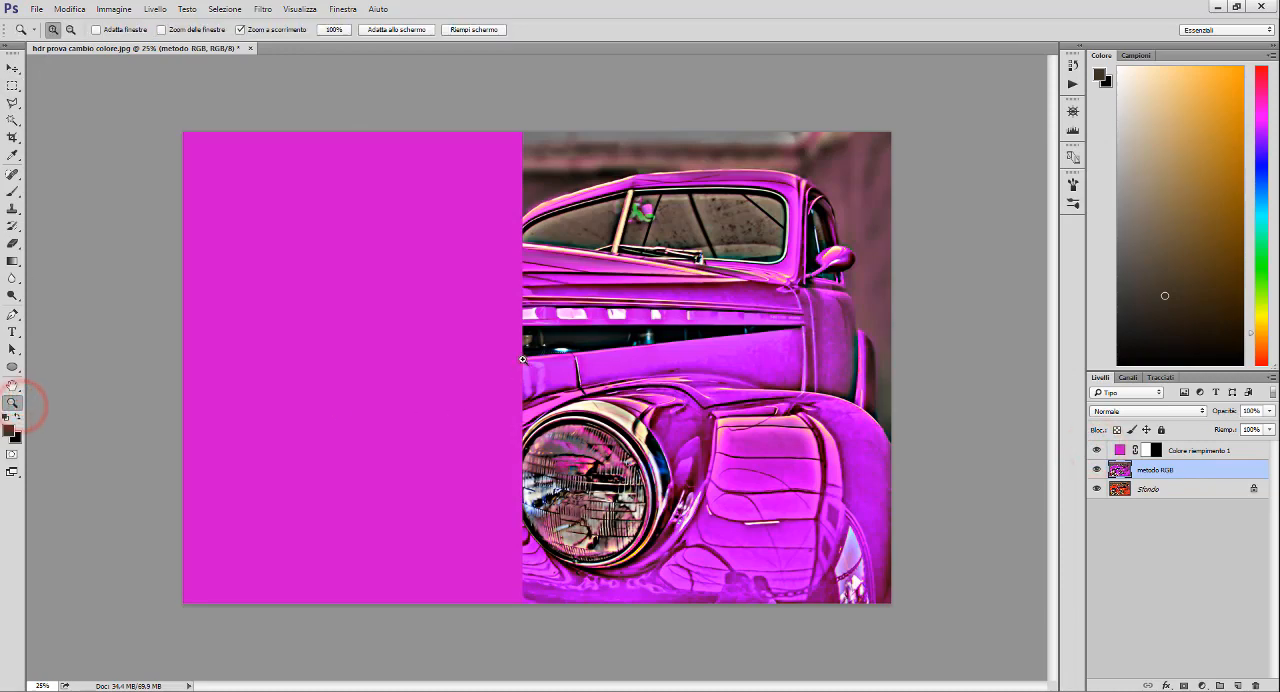
{"action": "left_click", "coordinate": [520, 358]}
{"action": "left_click", "coordinate": [522, 358]}
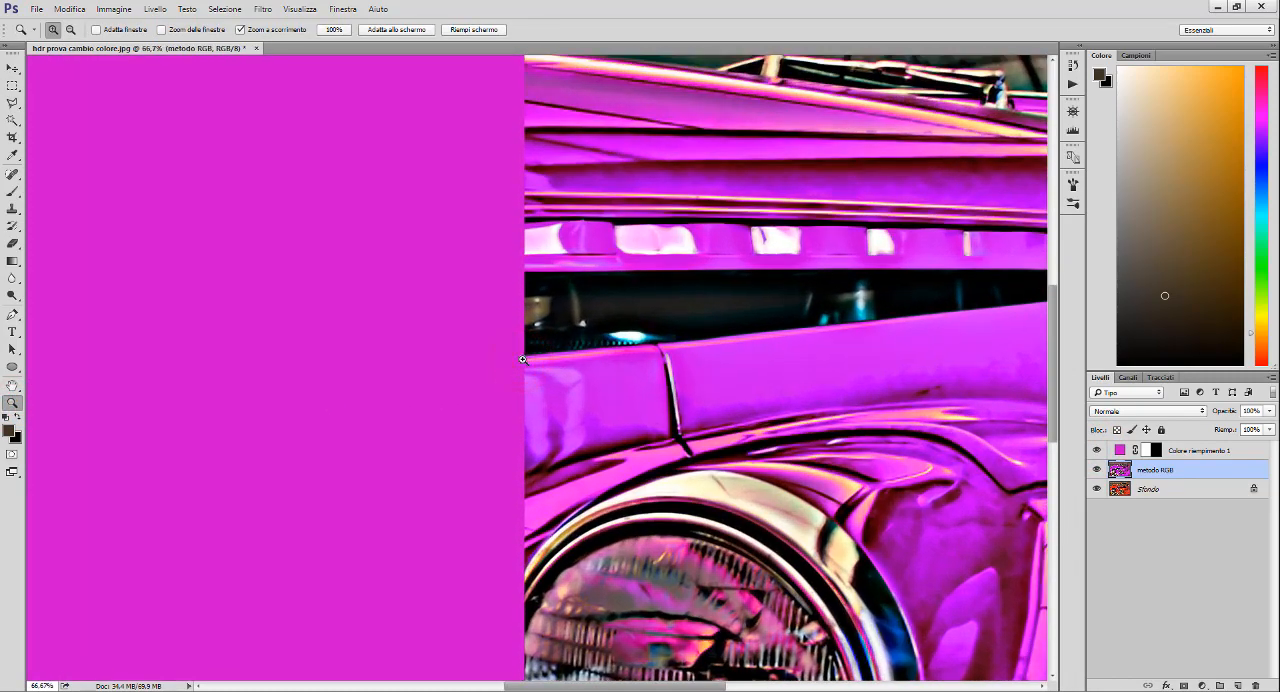
{"action": "right_click", "coordinate": [522, 358]}
{"action": "left_click", "coordinate": [530, 367]}
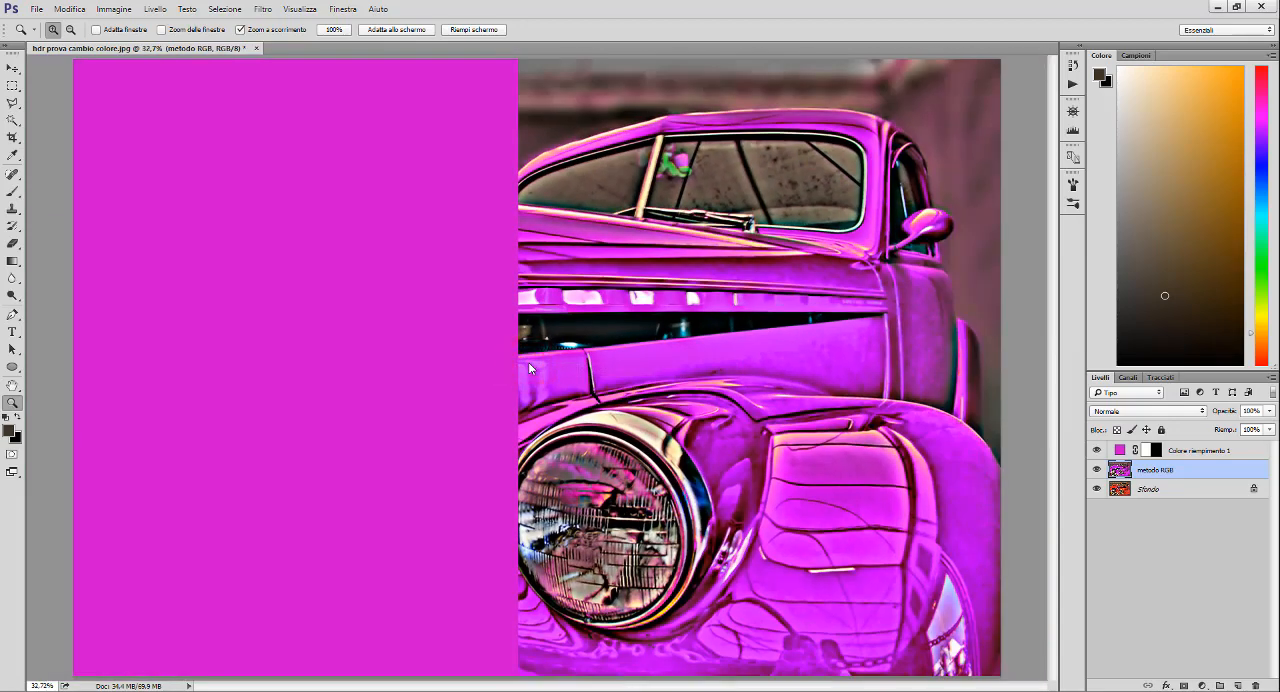
{"action": "key", "text": "v"}
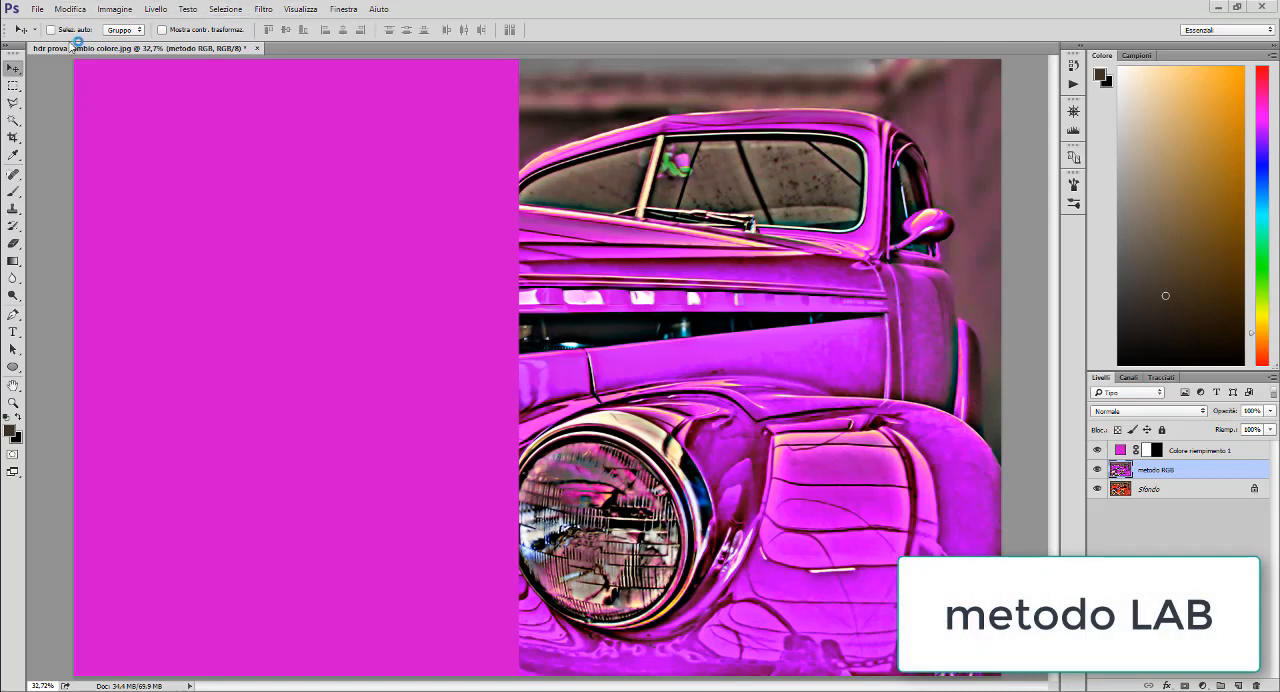
- Hide the reference fill and metodo RGB layers, and place a duplicate of the background layer Sfondo directly above metodo RGB
{"action": "left_click", "coordinate": [1097, 450]}
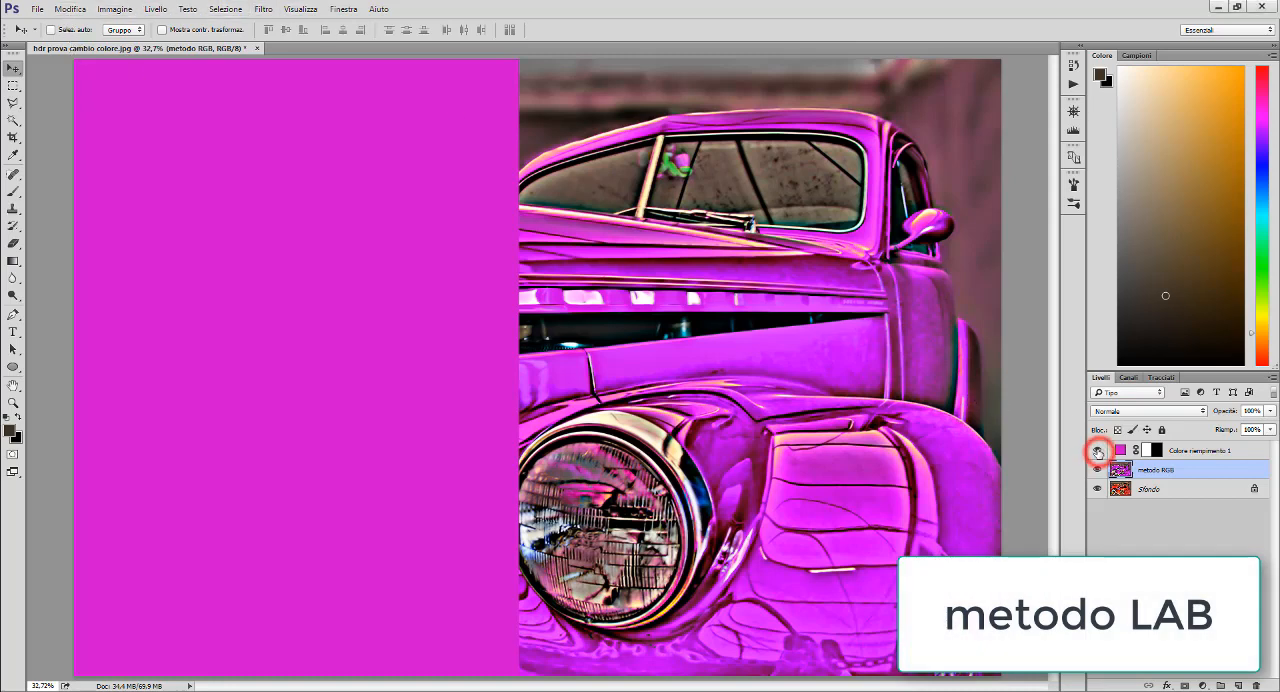
{"action": "left_click", "coordinate": [1097, 470]}
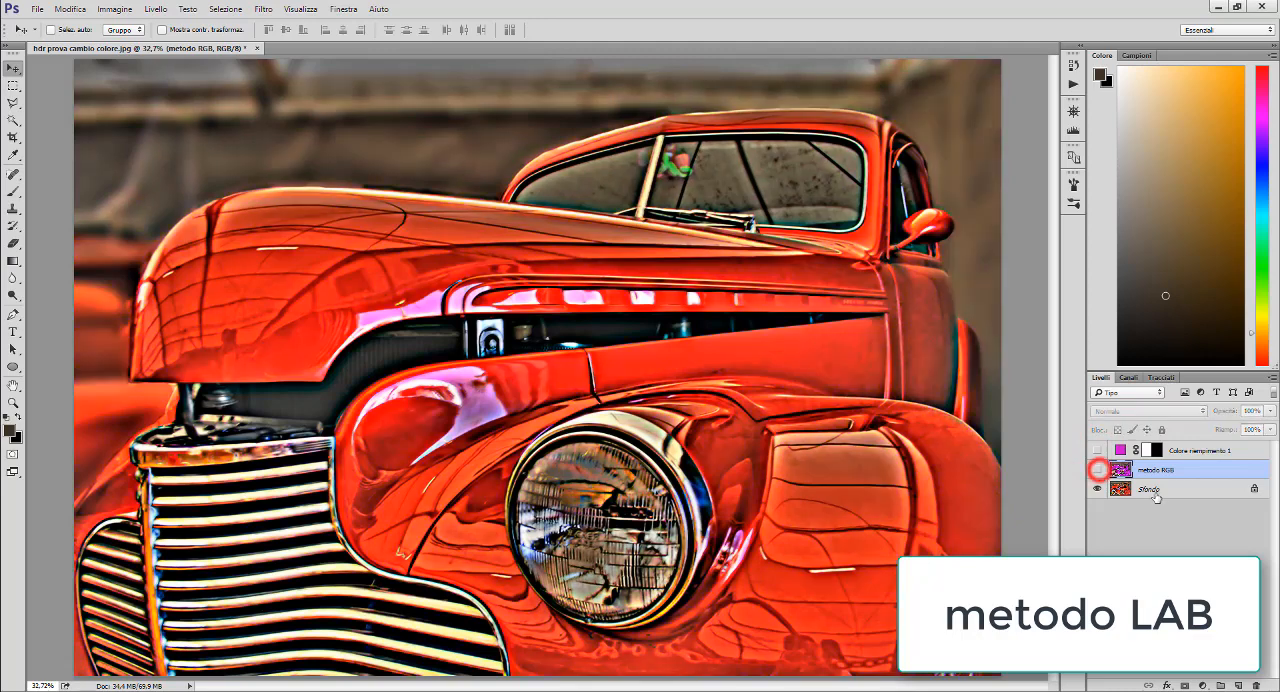
{"action": "right_click", "coordinate": [1163, 488]}
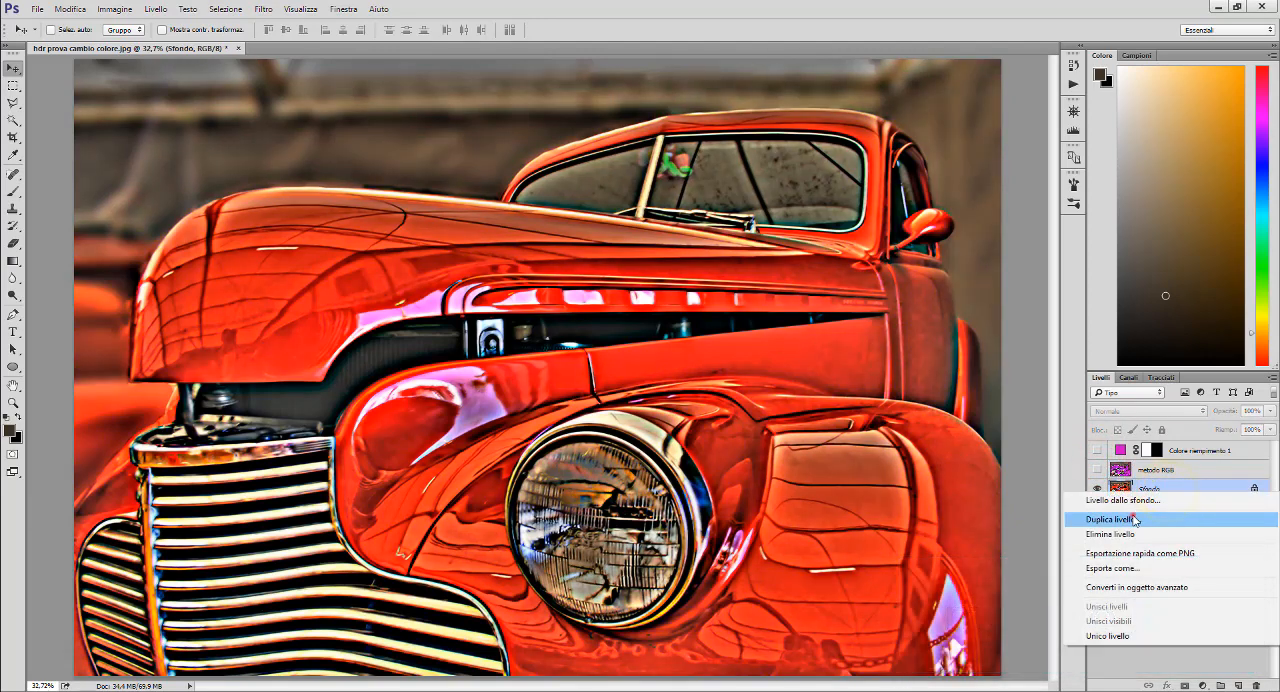
{"action": "left_click", "coordinate": [1125, 519]}
{"action": "left_click", "coordinate": [758, 215]}
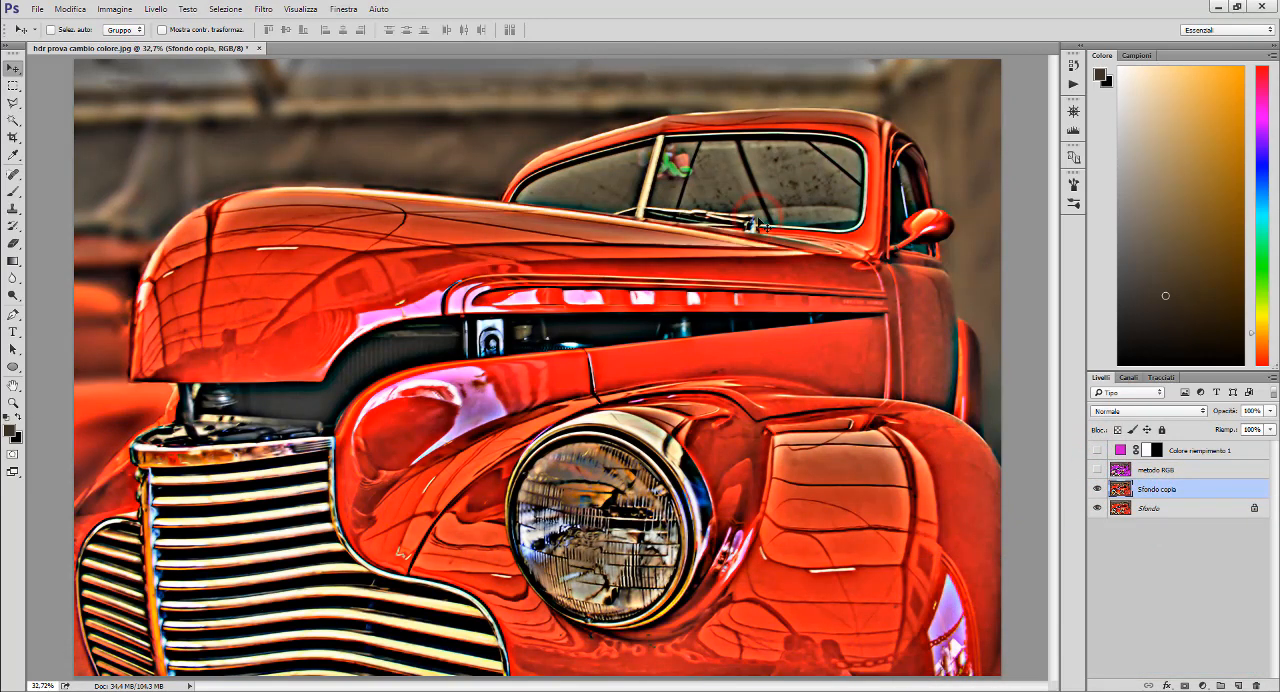
{"action": "left_click_drag", "start_coordinate": [1180, 490], "coordinate": [1165, 458]}
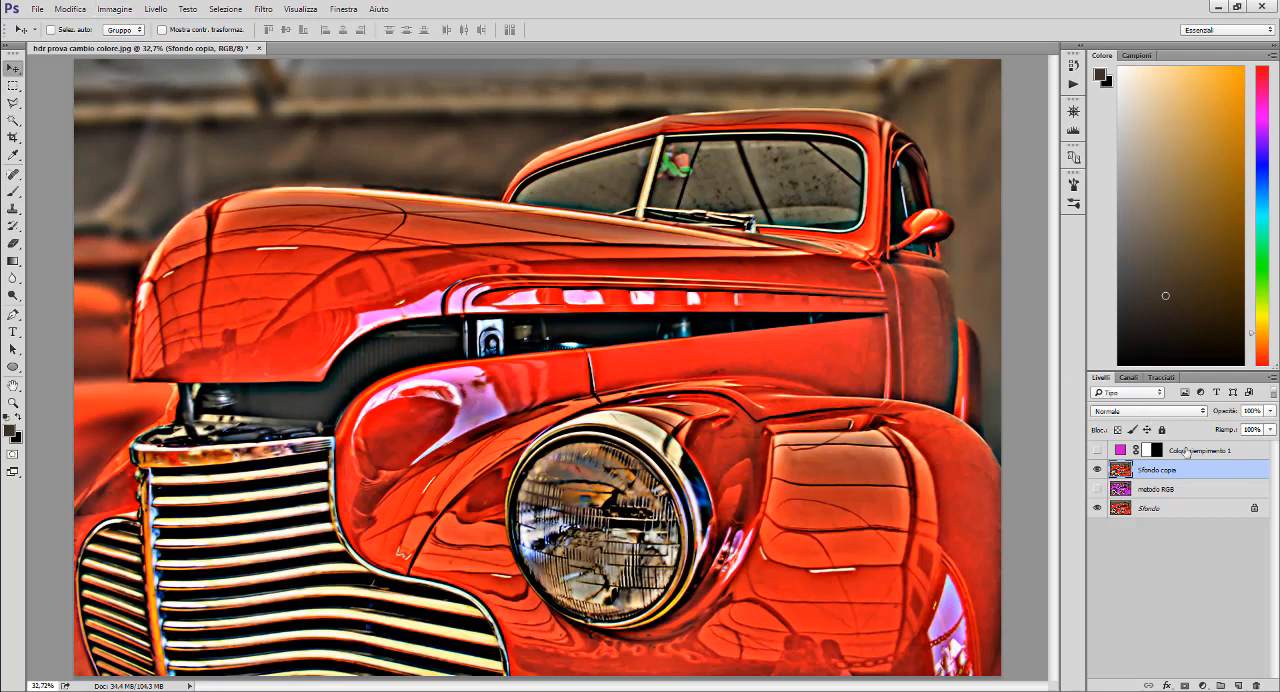
- Convert the background copy to a smart object and open its contents for editing
{"action": "right_click", "coordinate": [1217, 468]}
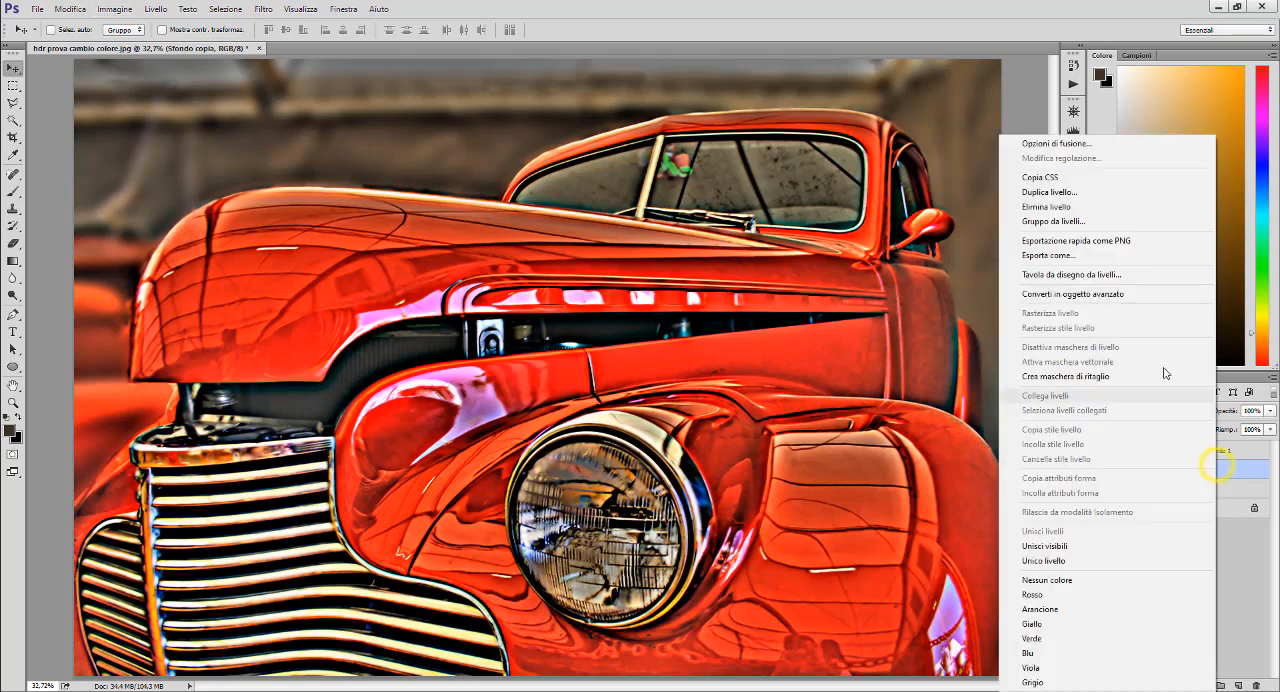
{"action": "left_click", "coordinate": [1122, 295]}
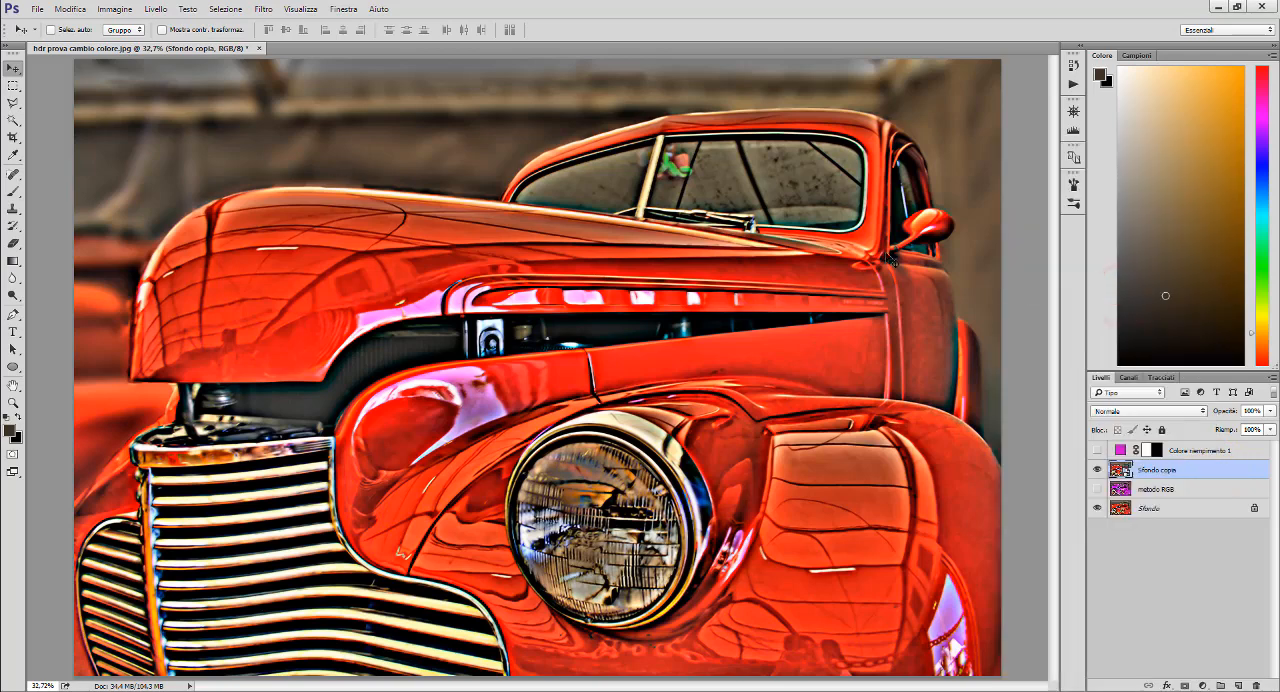
{"action": "double_click", "coordinate": [1121, 469]}
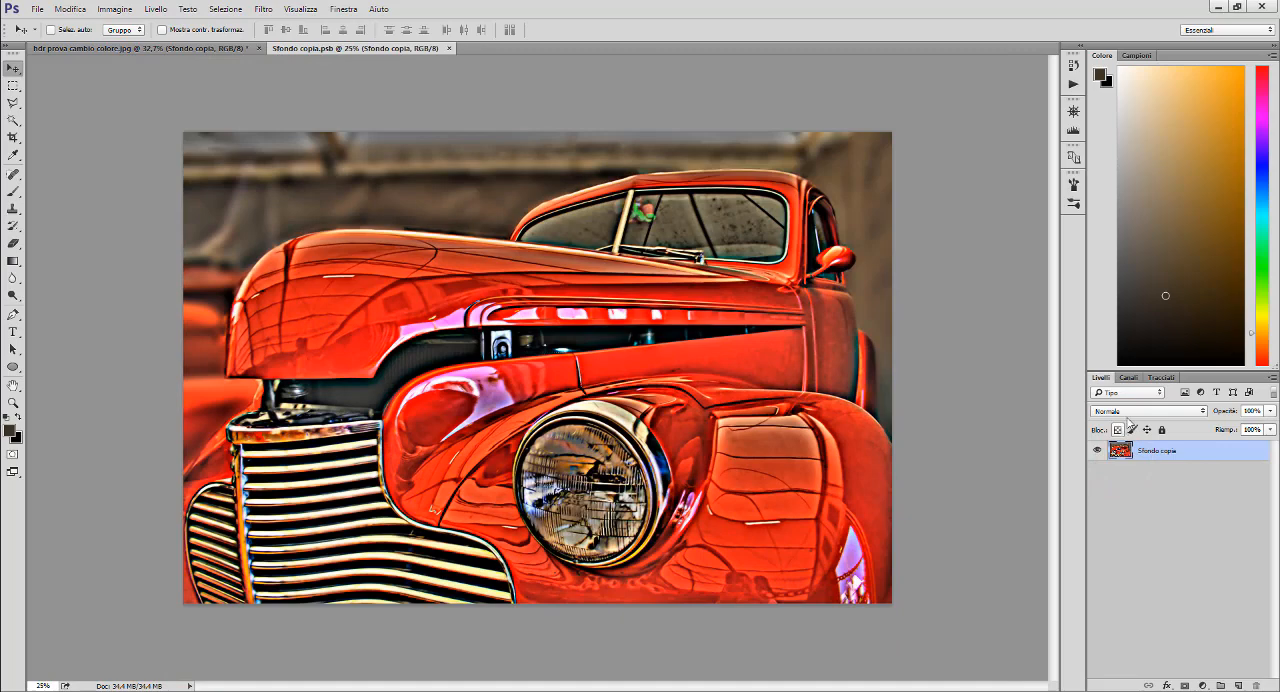
- Convert the smart object's document to the Colore Lab profile
{"action": "left_click", "coordinate": [69, 9]}
{"action": "left_click", "coordinate": [143, 457]}
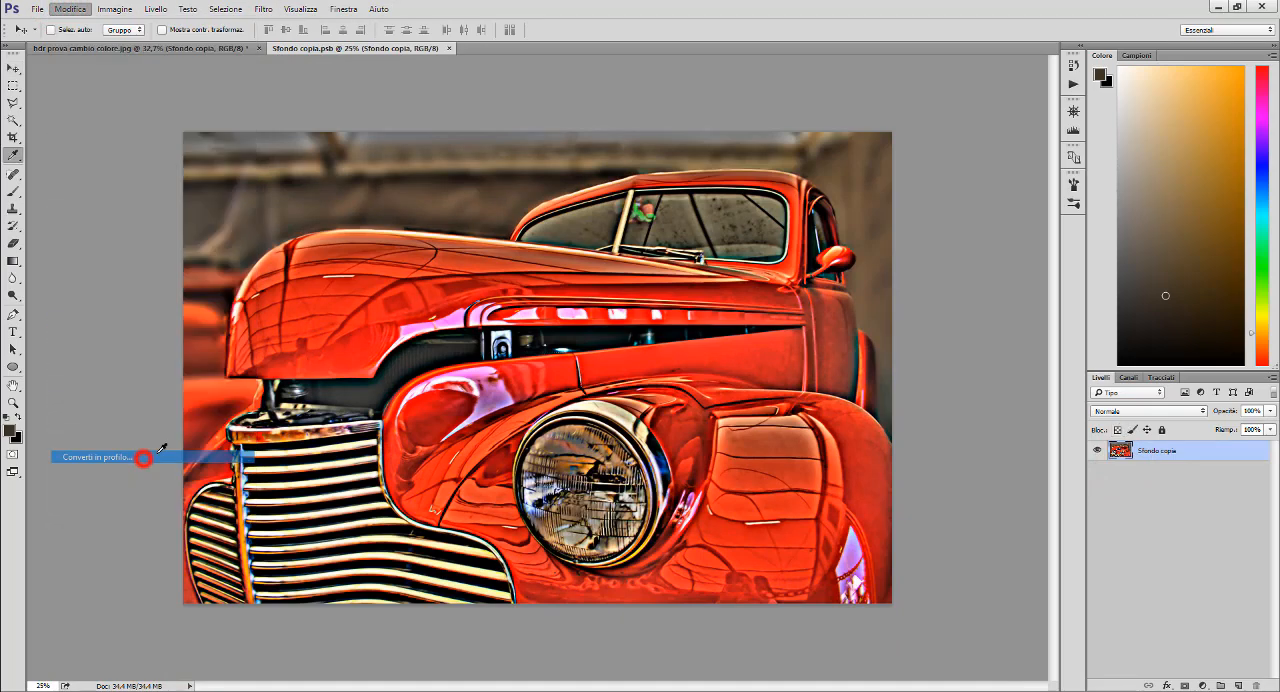
{"action": "left_click", "coordinate": [578, 240]}
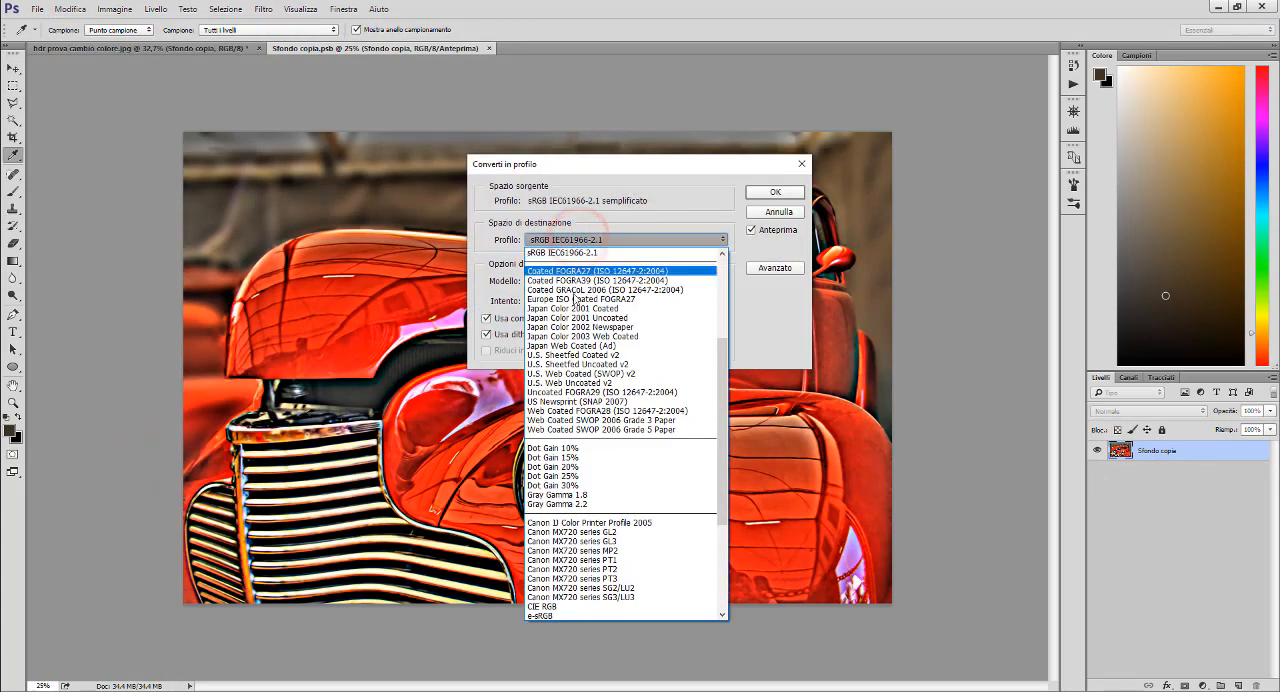
{"action": "scroll", "coordinate": [579, 311], "scroll_direction": "up", "scroll_amount": 3}
{"action": "scroll", "coordinate": [579, 311], "scroll_direction": "up", "scroll_amount": 3}
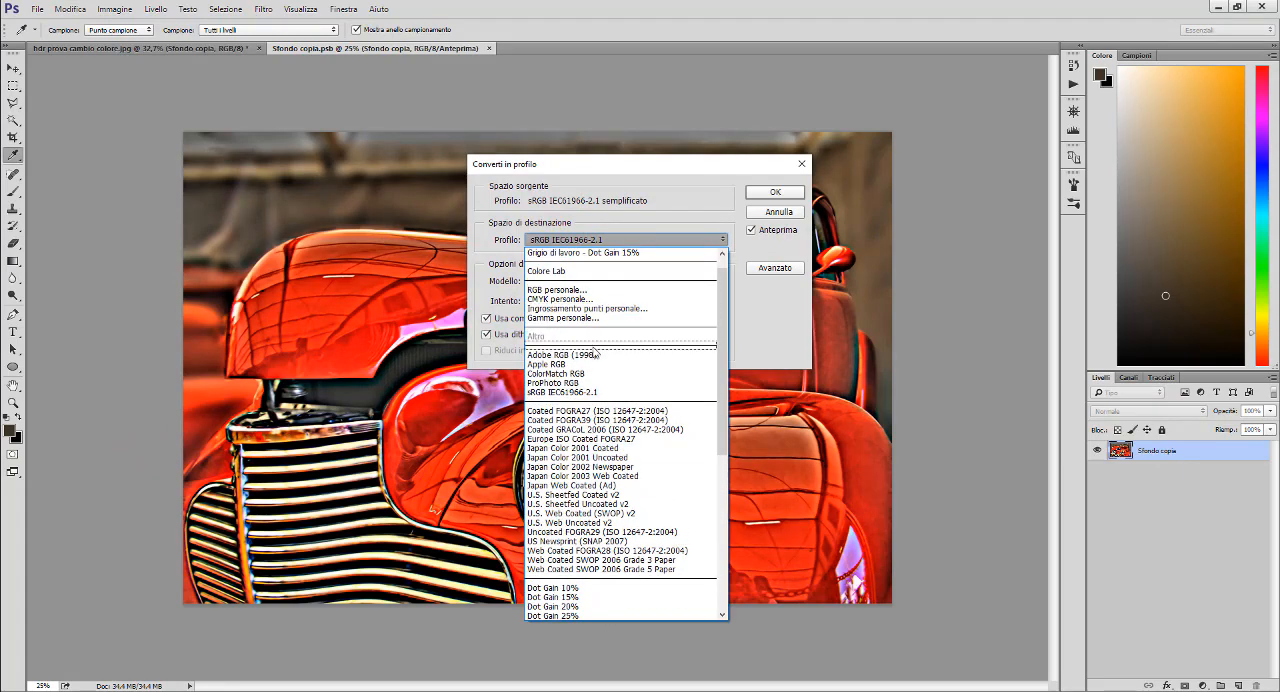
{"action": "scroll", "coordinate": [593, 350], "scroll_direction": "up", "scroll_amount": 1}
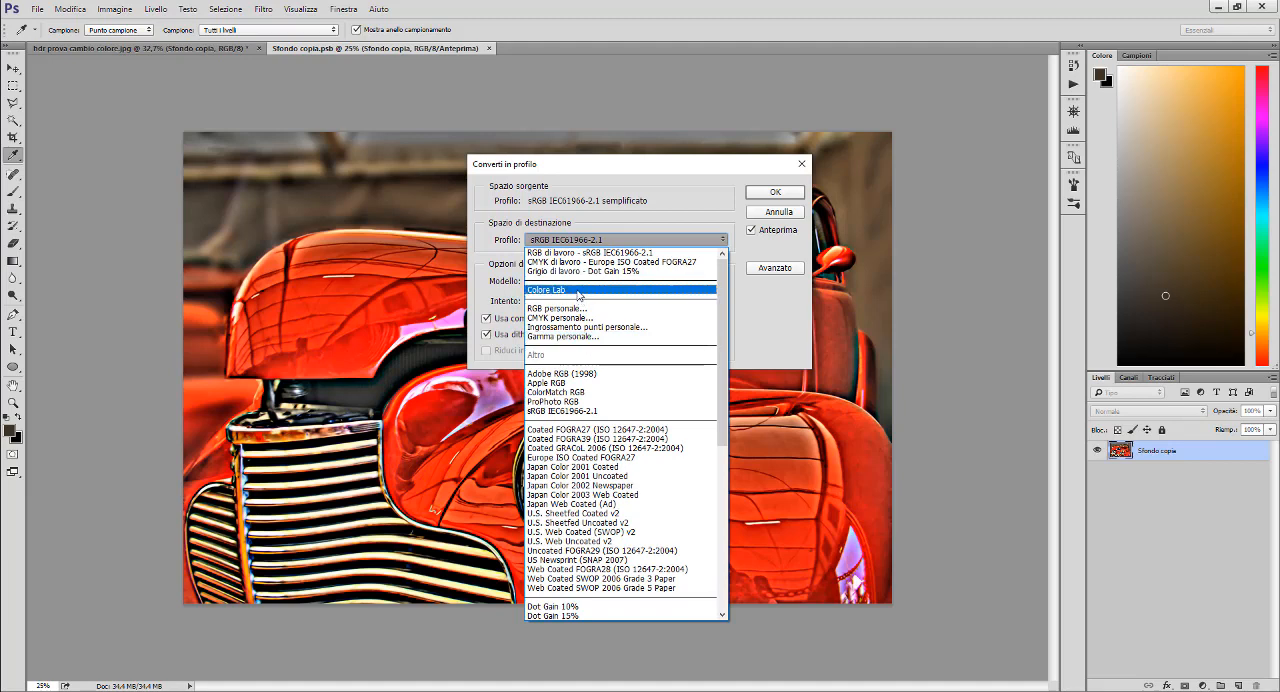
{"action": "left_click", "coordinate": [571, 289]}
{"action": "left_click", "coordinate": [769, 193]}
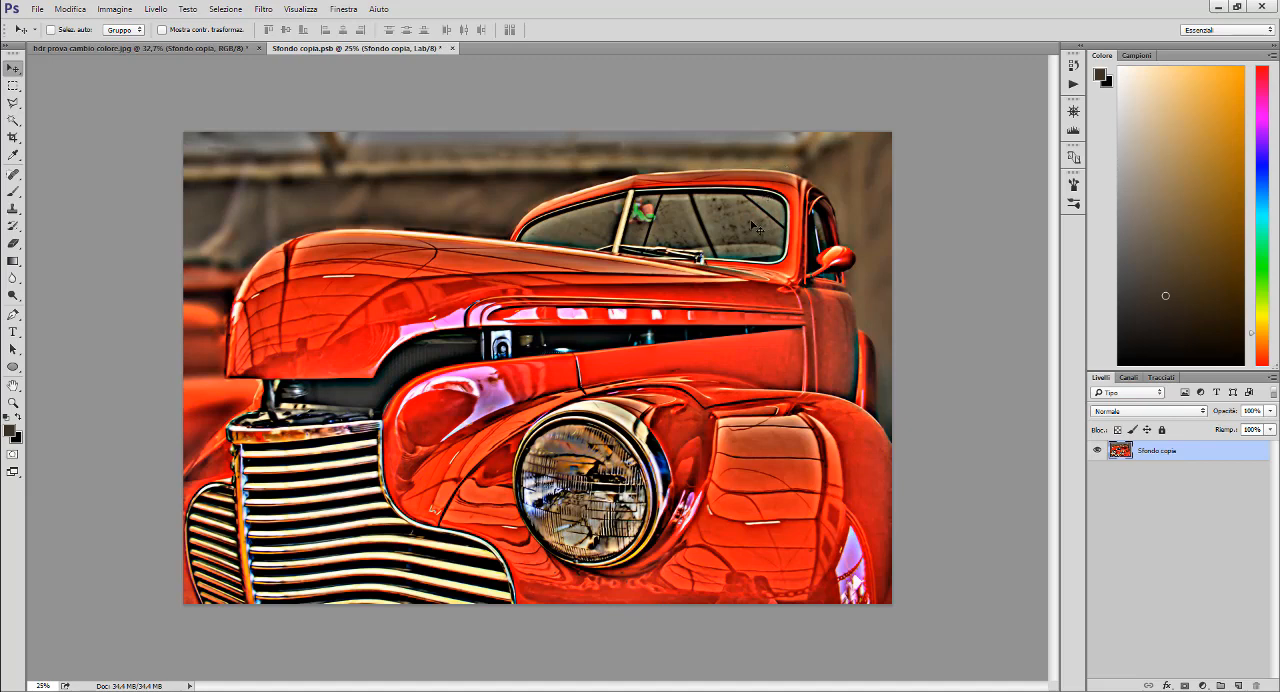
- Add a Curves adjustment layer with default settings above the car image
{"action": "left_click", "coordinate": [169, 8]}
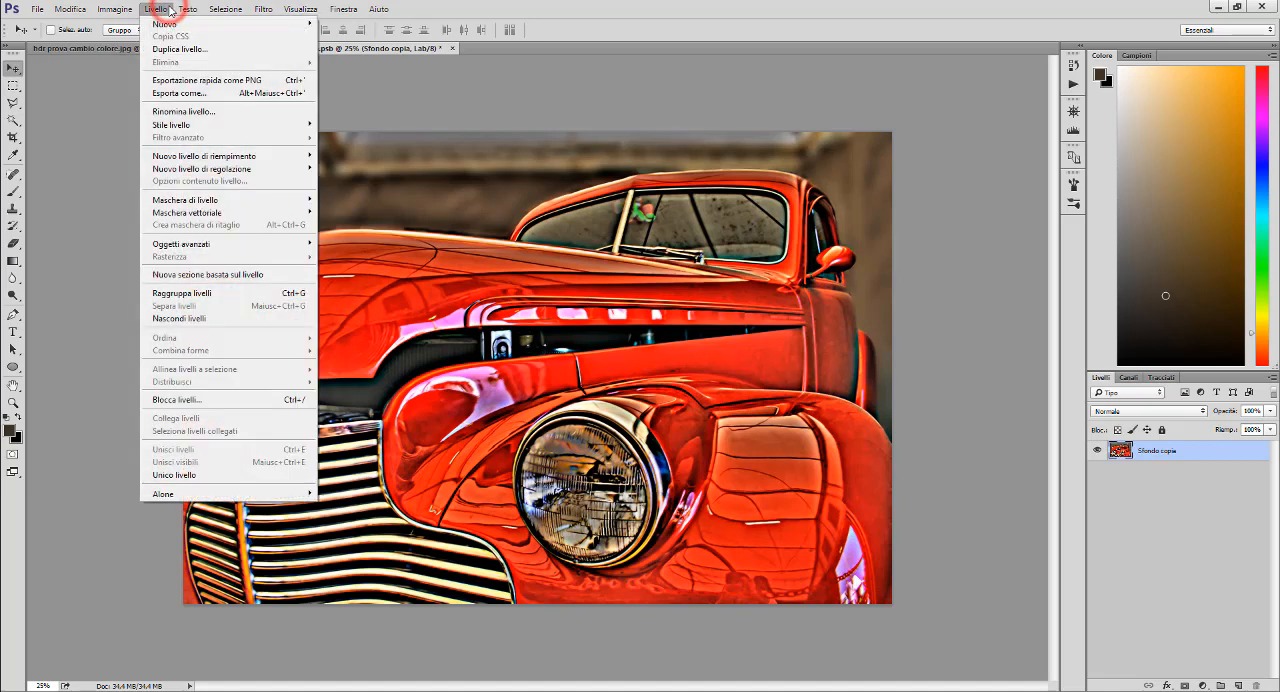
{"action": "mouse_move", "coordinate": [225, 169]}
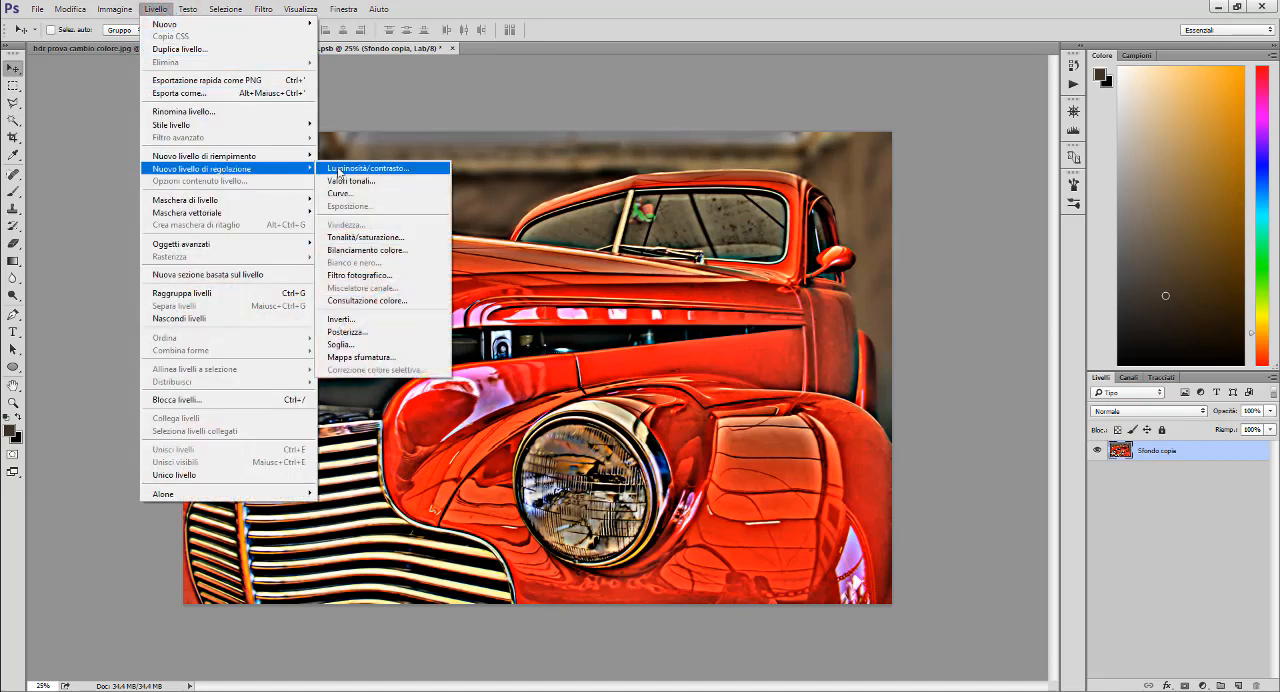
{"action": "left_click", "coordinate": [386, 193]}
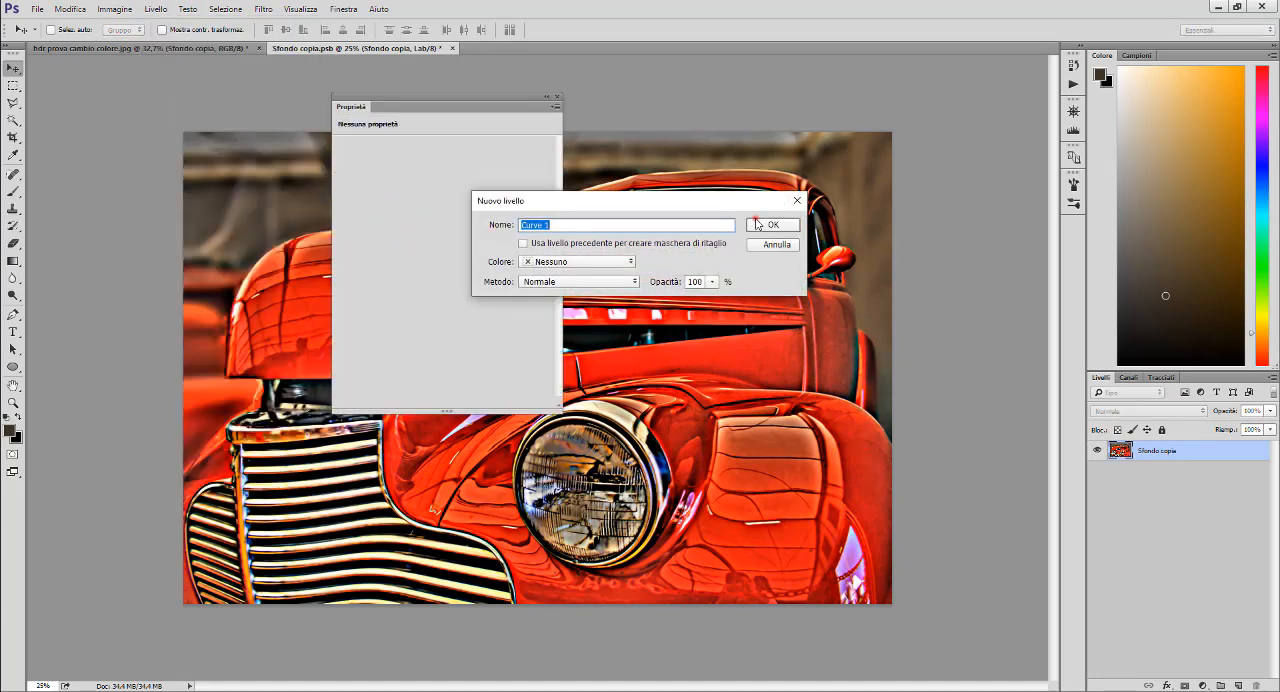
{"action": "left_click", "coordinate": [757, 224]}
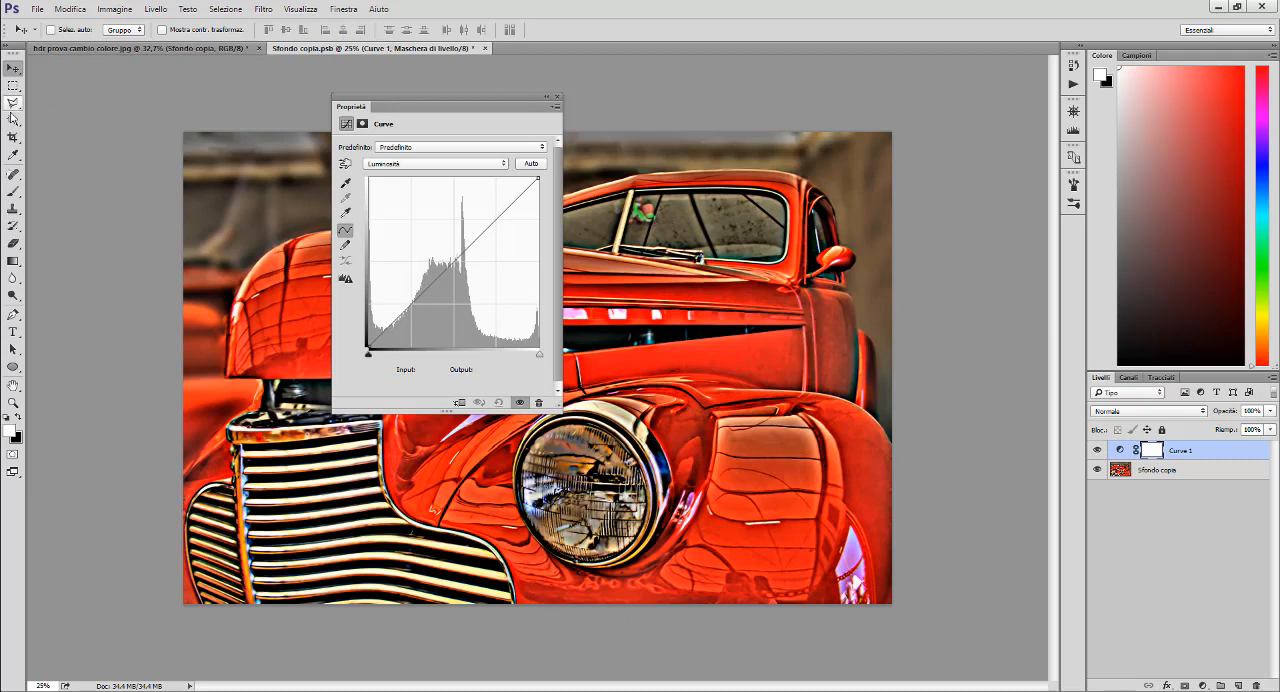
{"action": "left_click", "coordinate": [557, 98]}
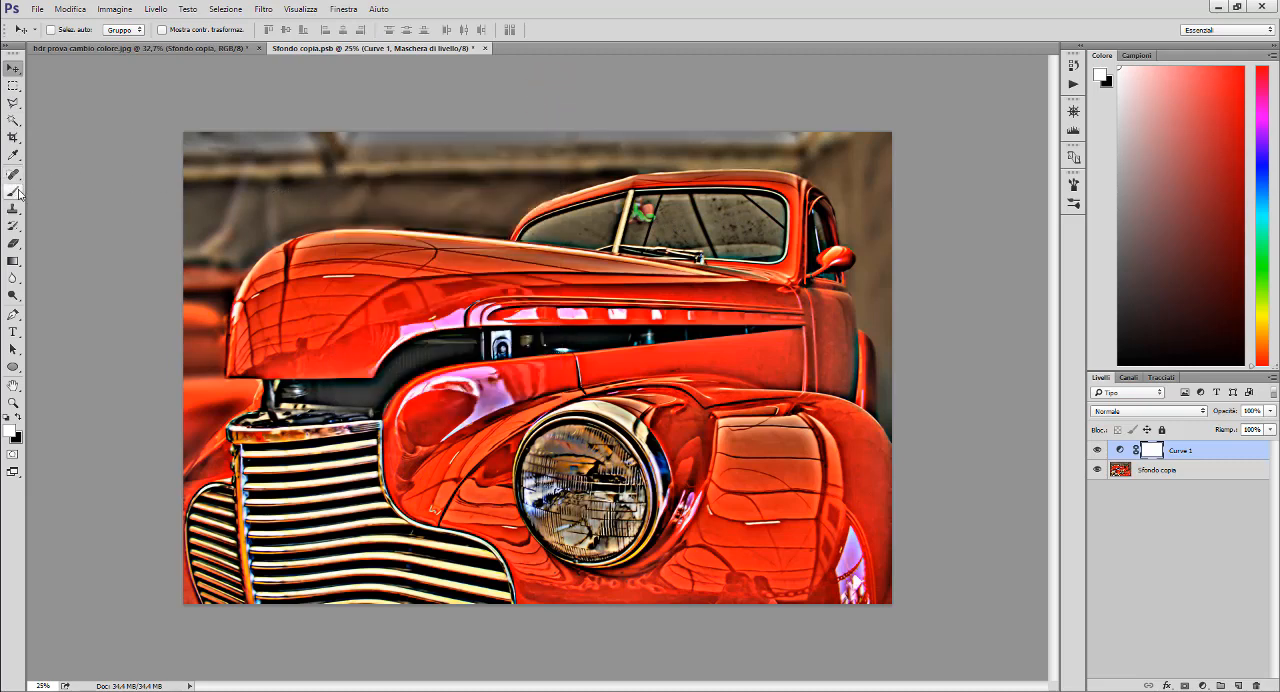
- Place a colour sampler point on the red upper surface of the car's hood
{"action": "right_click", "coordinate": [15, 155]}
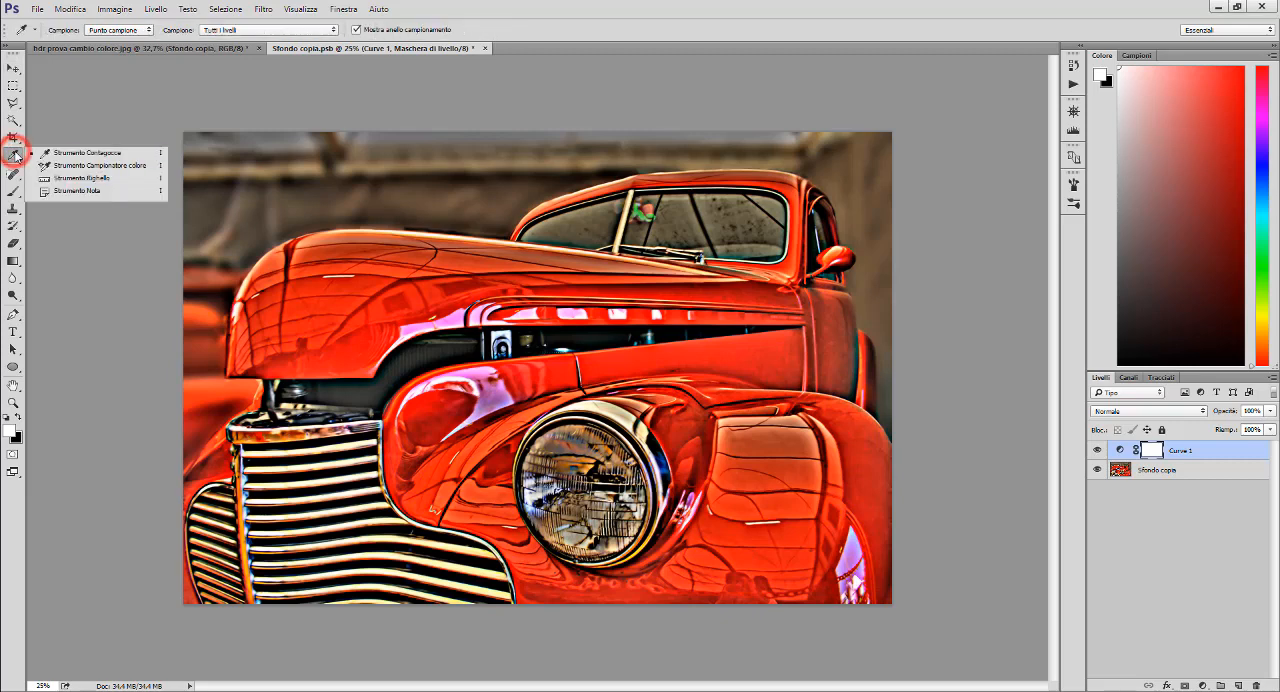
{"action": "left_click", "coordinate": [80, 164]}
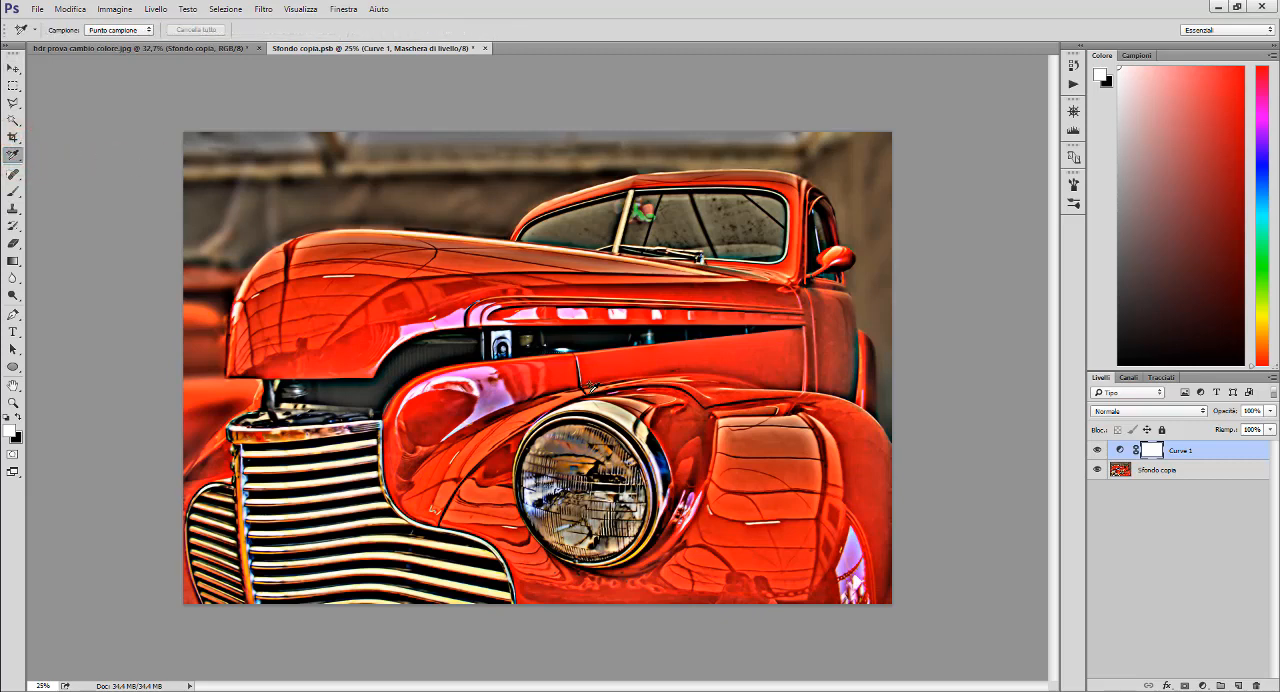
{"action": "left_click", "coordinate": [445, 267]}
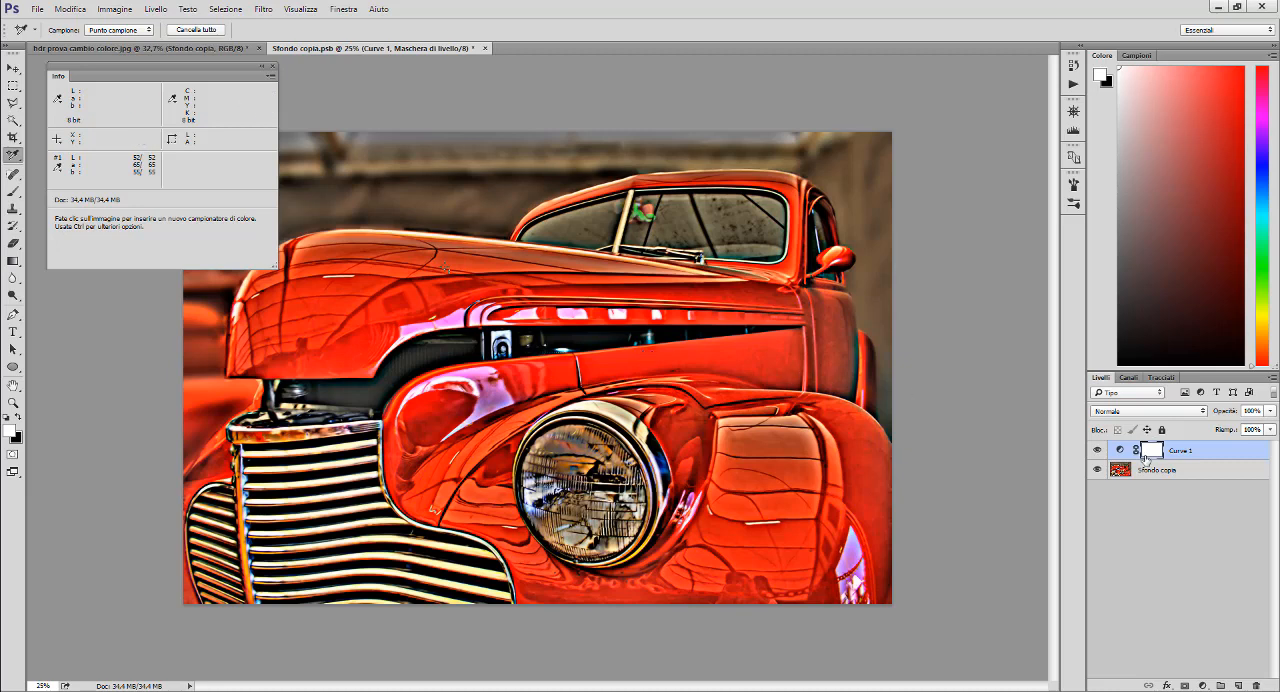
- Rename the car image layer as "metodo LAB"
{"action": "left_click", "coordinate": [1170, 471]}
{"action": "double_click", "coordinate": [1180, 467]}
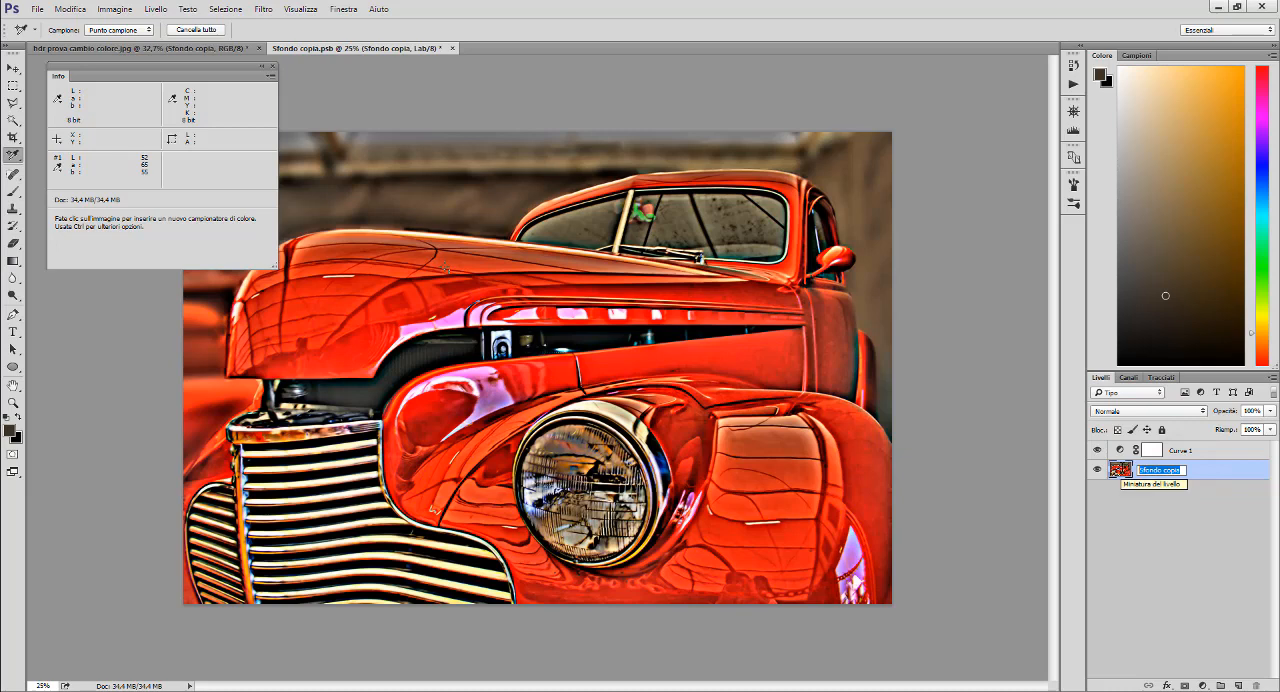
{"action": "type", "text": "met"}
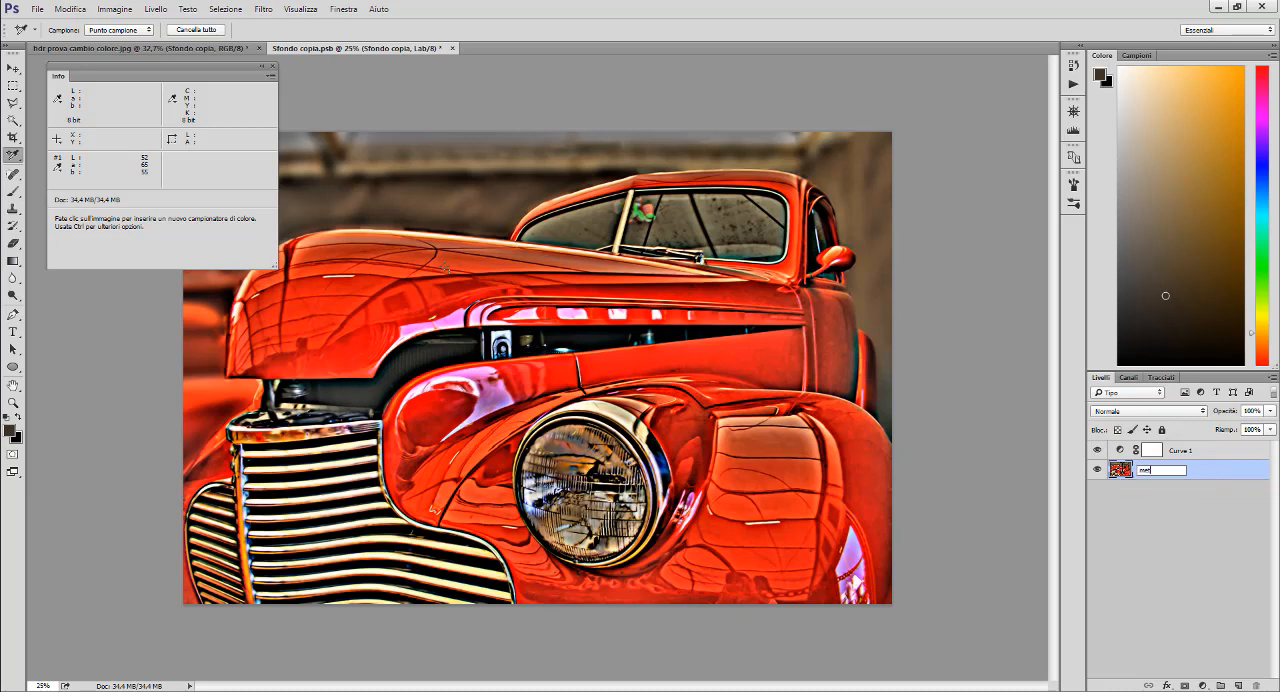
{"action": "type", "text": "odo L"}
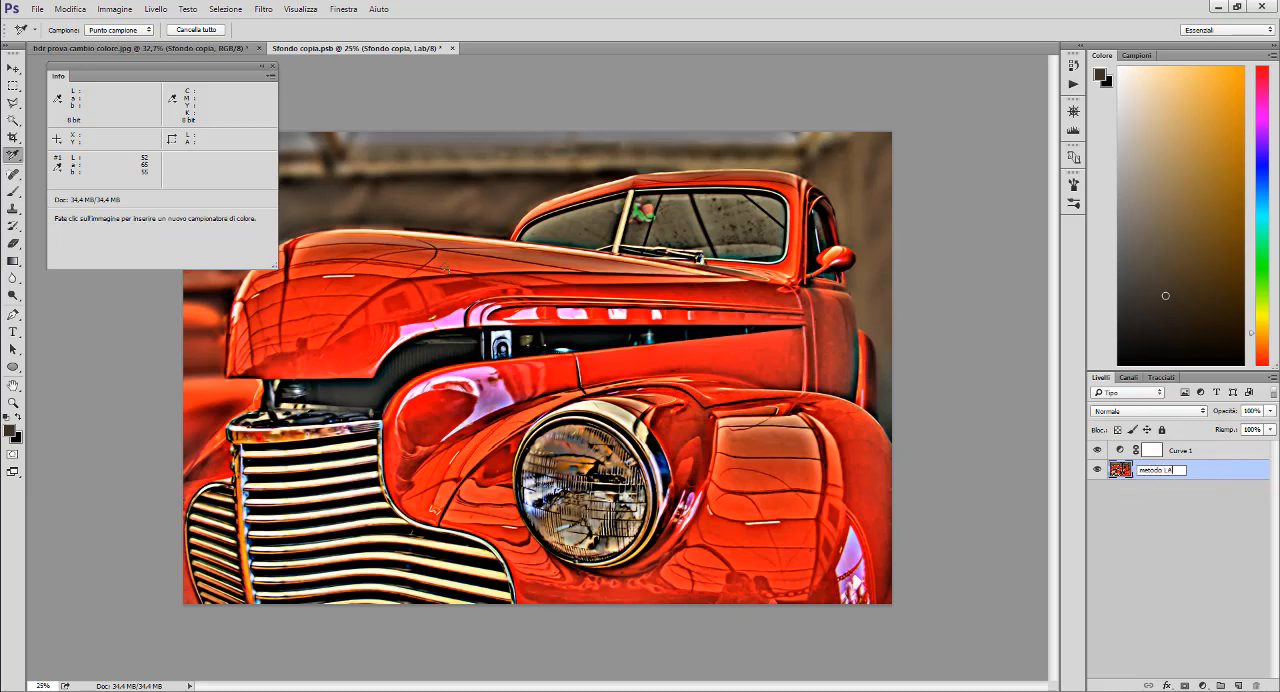
{"action": "type", "text": "AB"}
{"action": "left_click", "coordinate": [1156, 503]}
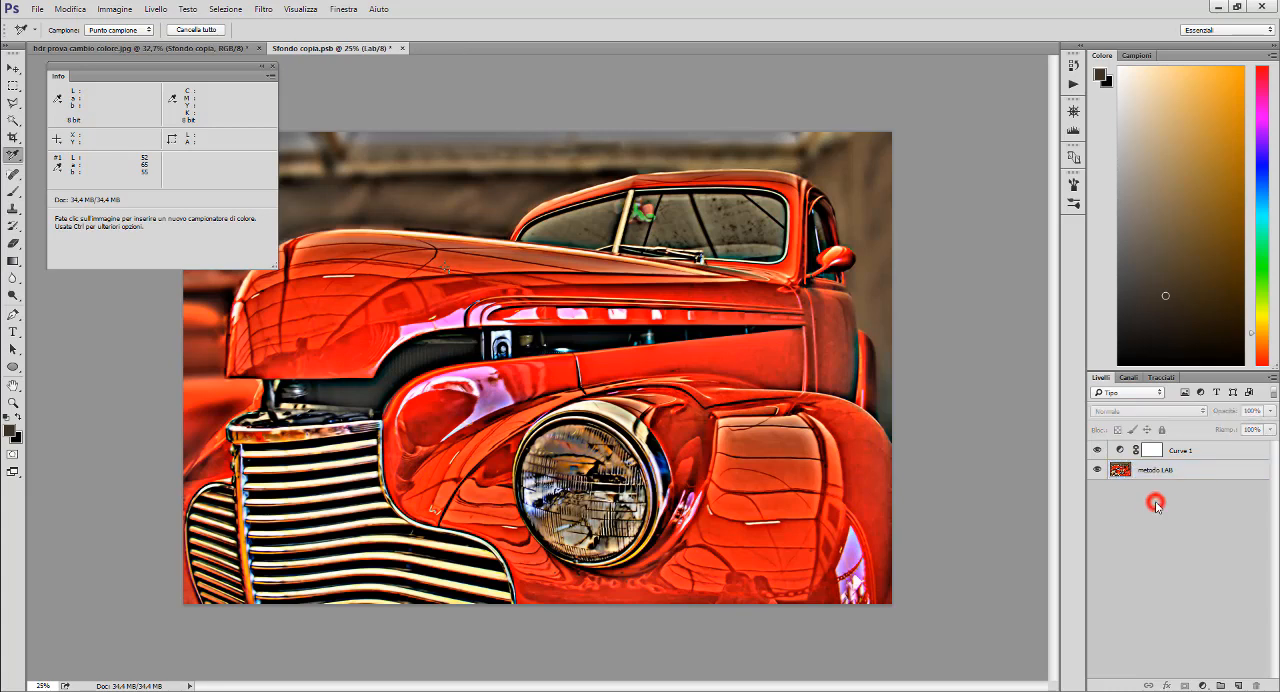
- Lower the Curves layer's Luminosità curve with a point at input 49, output 46, bringing the hood sample's L to 49
{"action": "left_click", "coordinate": [1122, 450]}
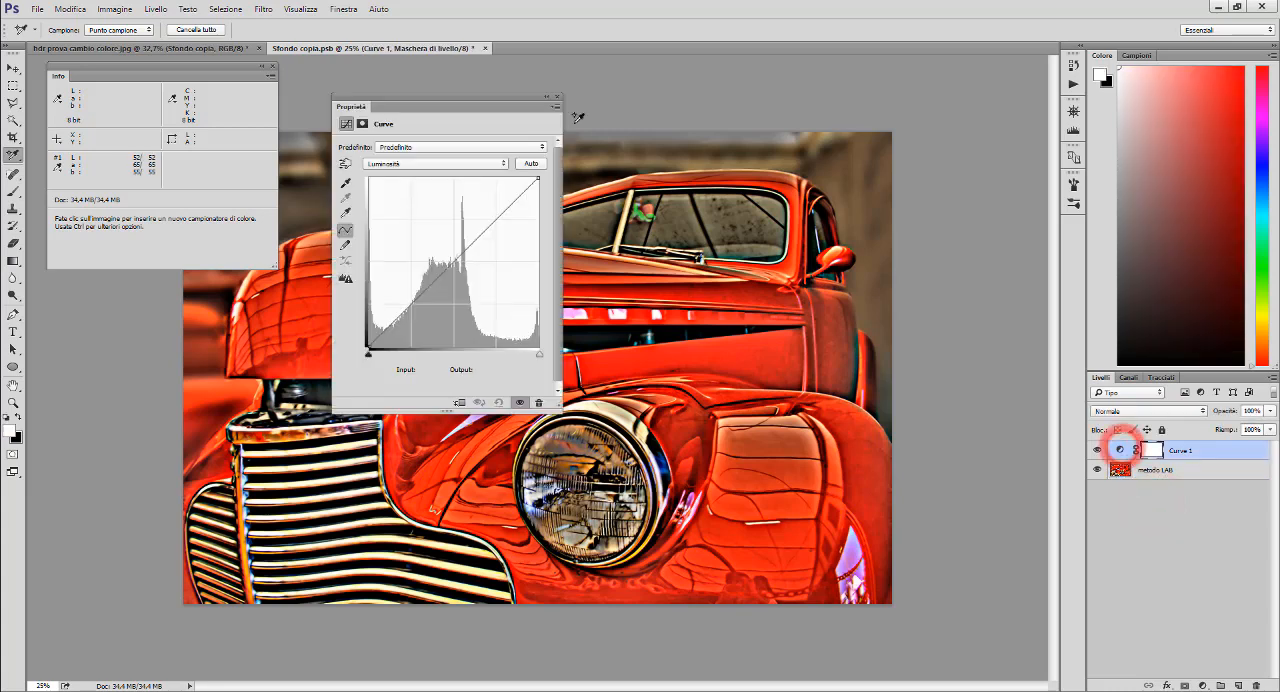
{"action": "left_click_drag", "start_coordinate": [455, 96], "coordinate": [905, 137]}
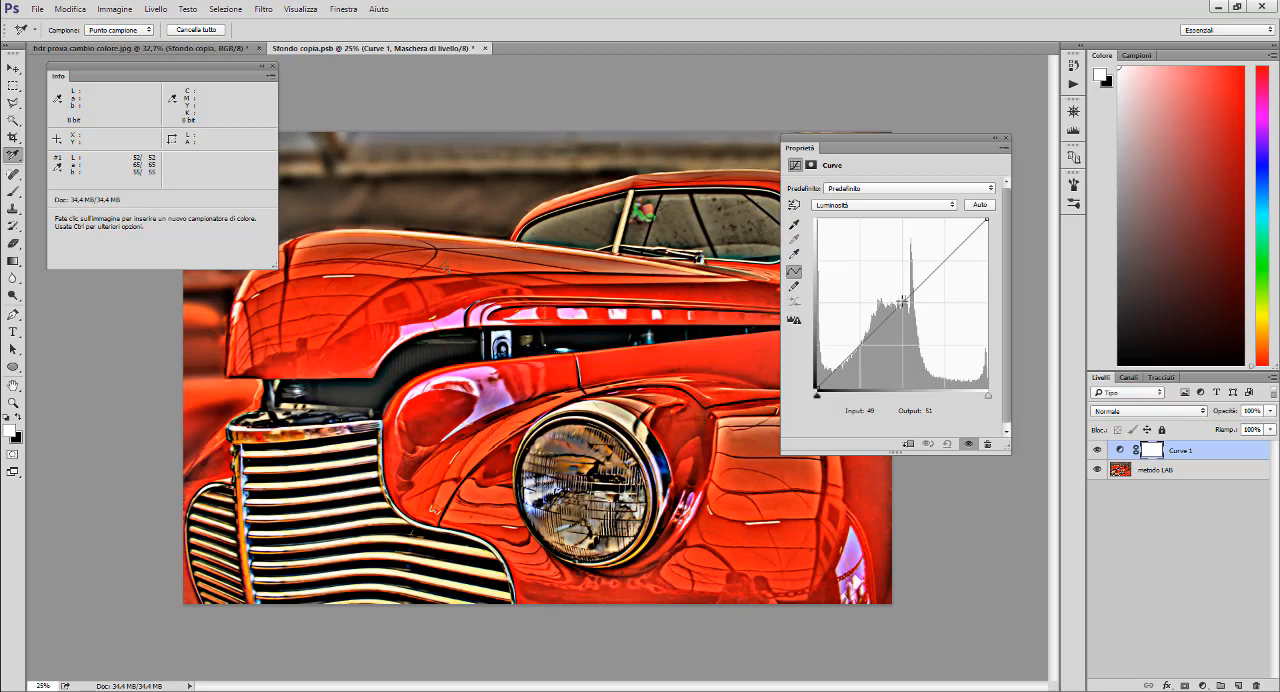
{"action": "left_click_drag", "start_coordinate": [902, 300], "coordinate": [900, 309]}
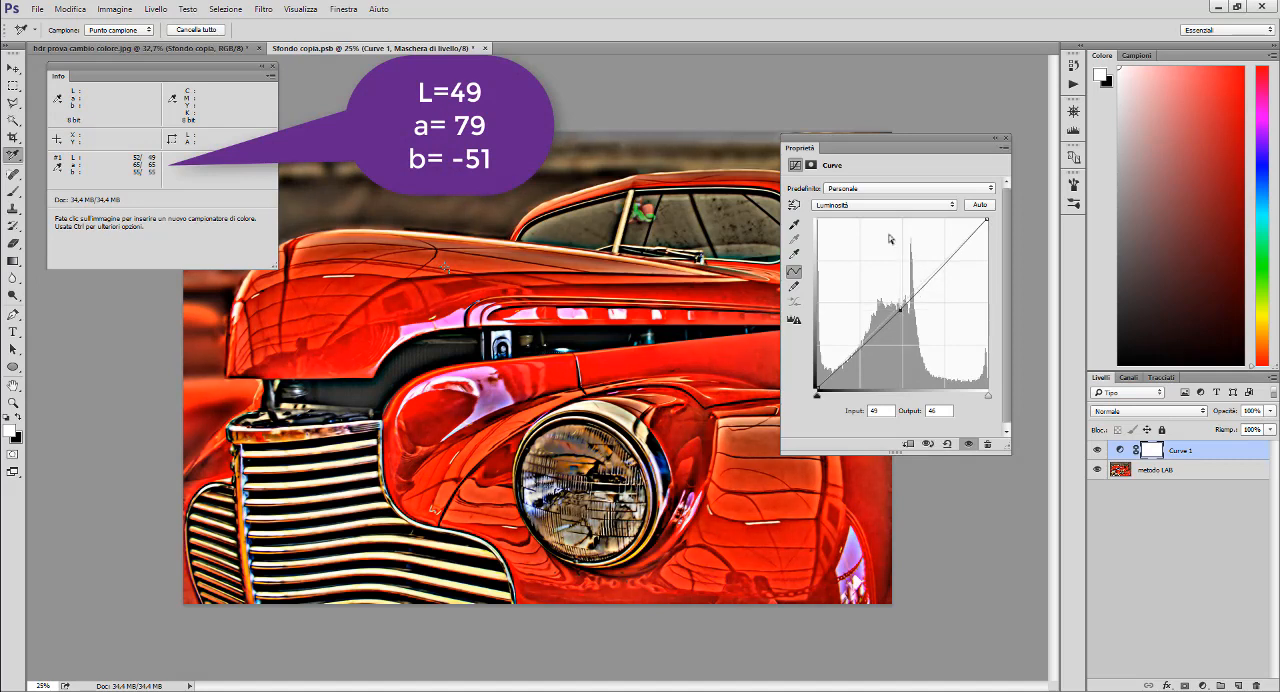
- Raise the a channel curve with a point at input -3, output 18, bringing the hood sample's a to 79
{"action": "left_click", "coordinate": [873, 205]}
{"action": "left_click", "coordinate": [866, 218]}
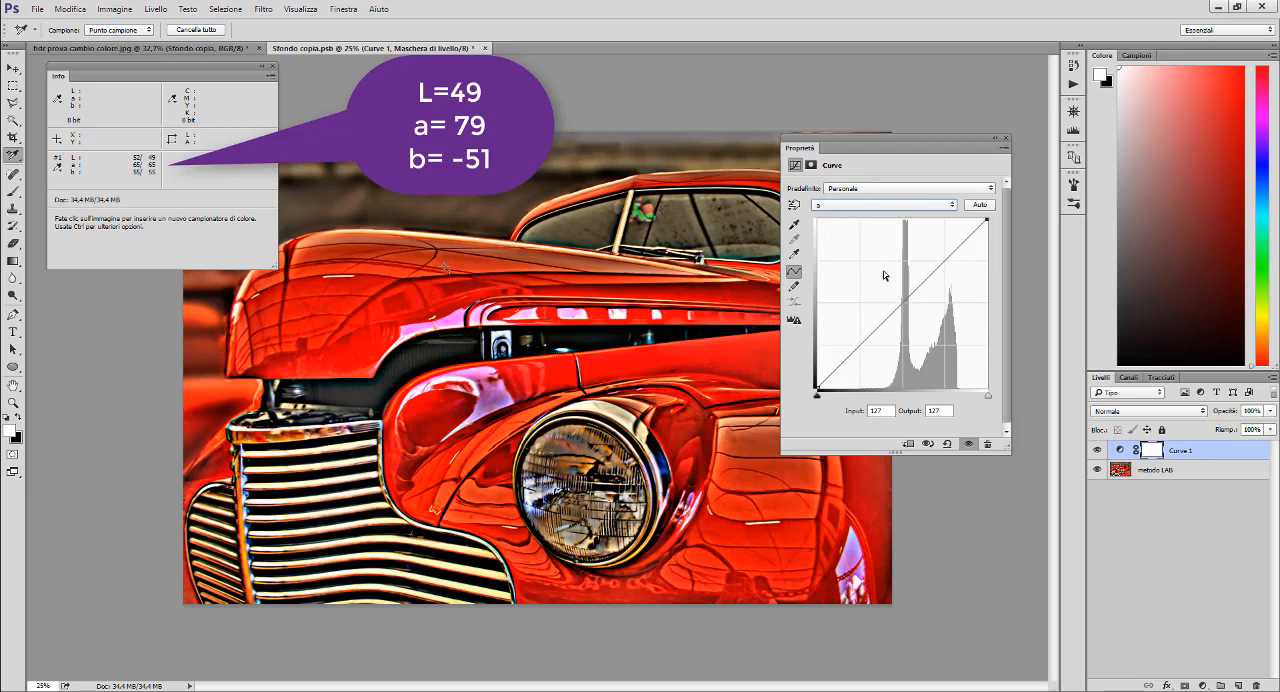
{"action": "left_click_drag", "start_coordinate": [900, 303], "coordinate": [901, 294]}
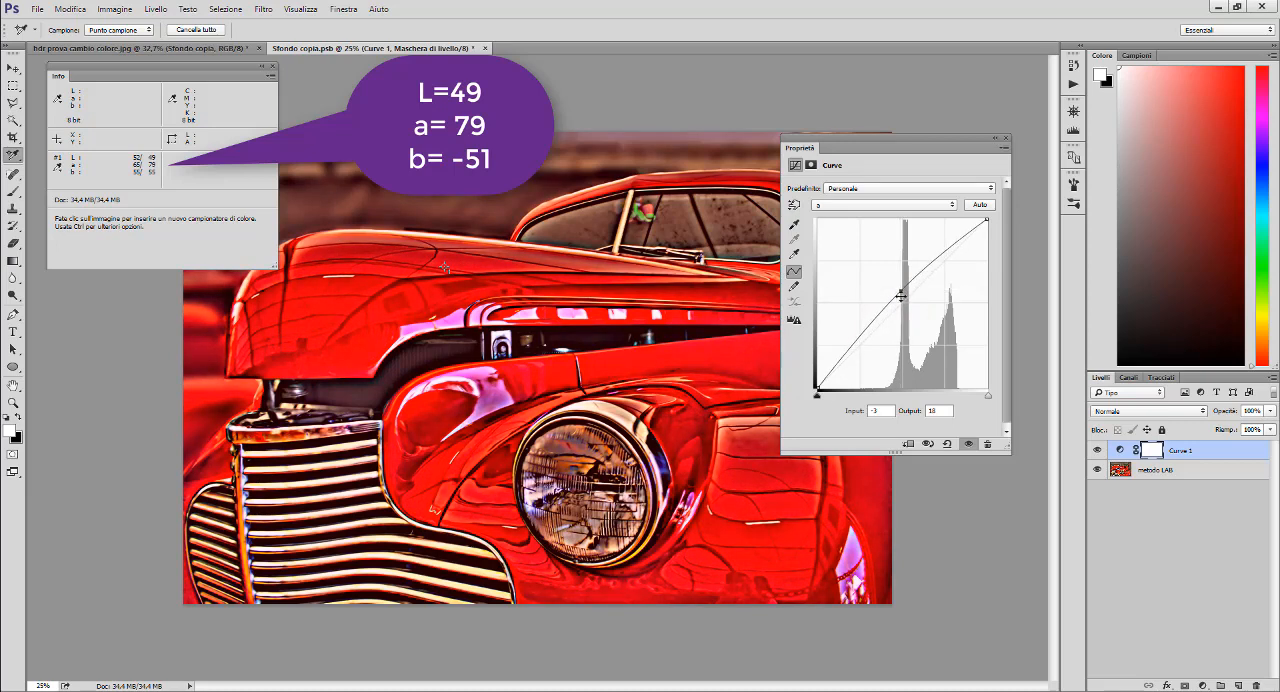
- Reshape the b channel curve with endpoints at input 16, output -128 and input 127, output 90, bringing the hood sample's b to -51
{"action": "left_click", "coordinate": [891, 205]}
{"action": "left_click", "coordinate": [878, 220]}
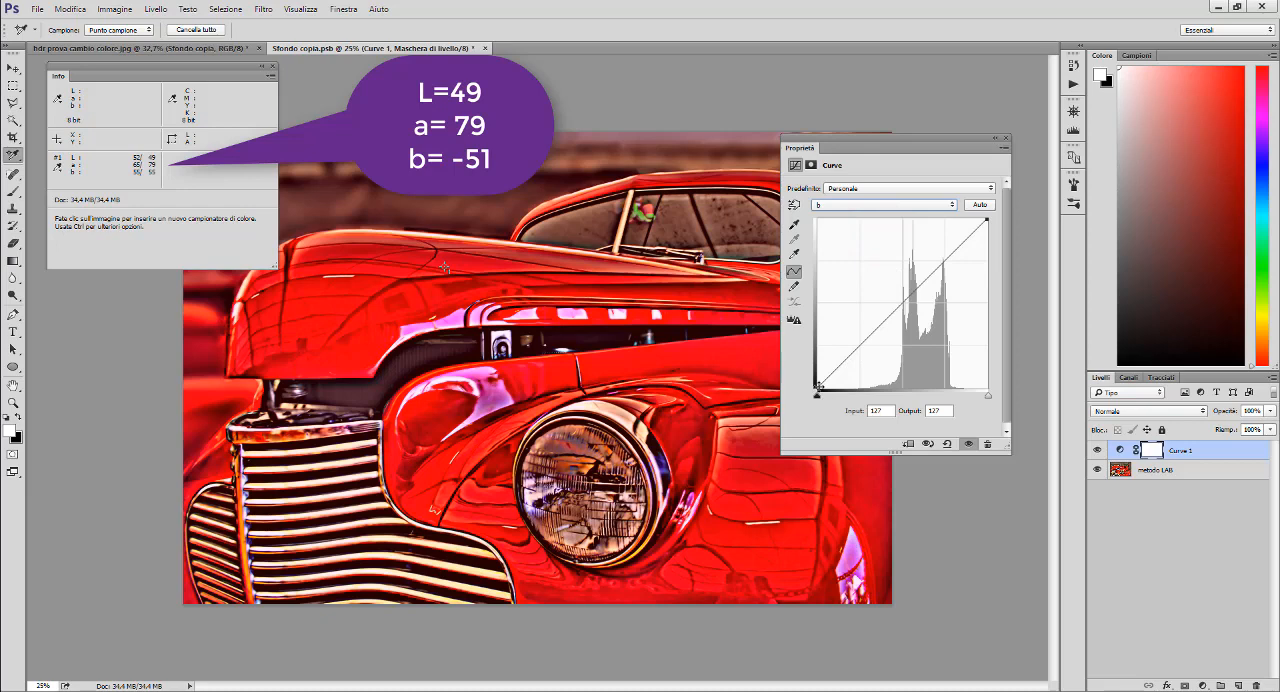
{"action": "left_click_drag", "start_coordinate": [817, 388], "coordinate": [913, 389]}
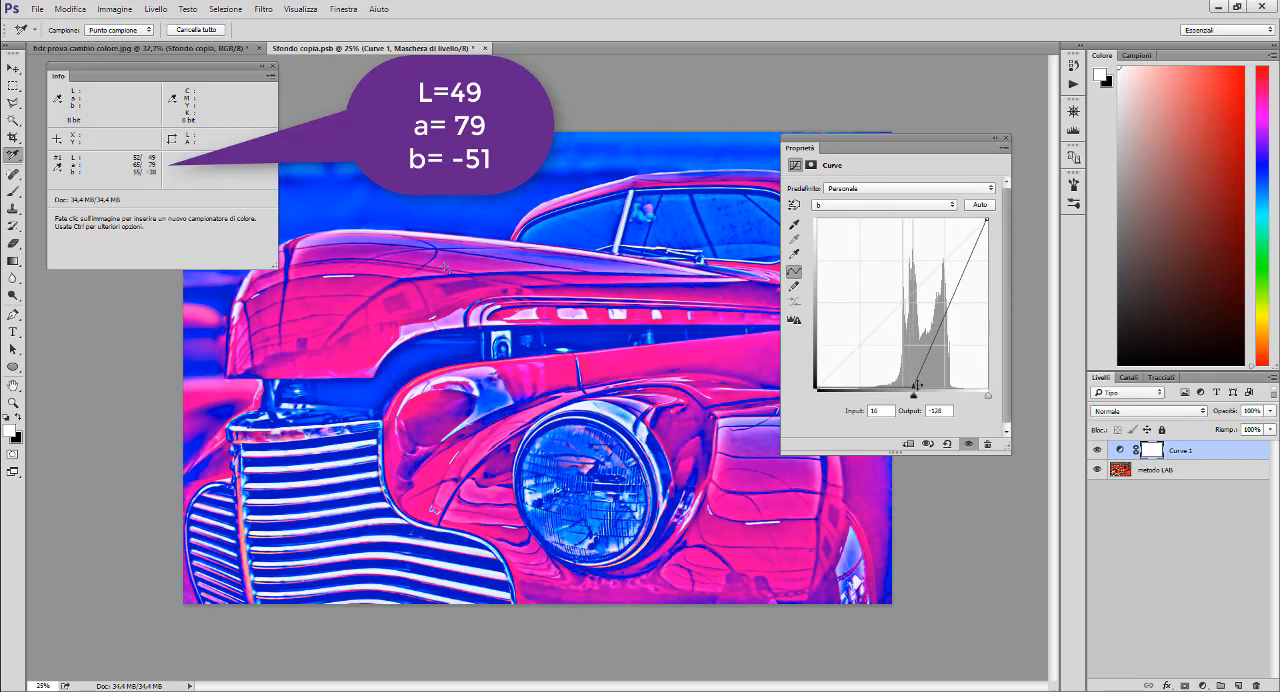
{"action": "left_click_drag", "start_coordinate": [989, 219], "coordinate": [1002, 244]}
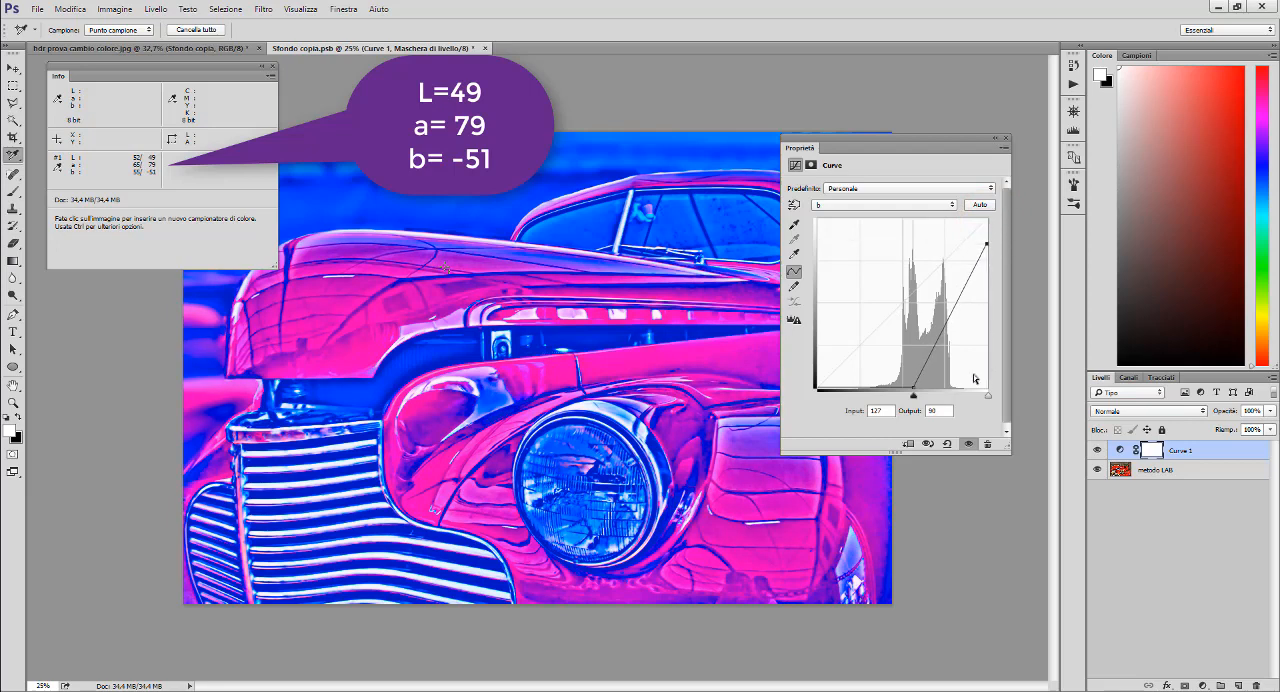
{"action": "left_click", "coordinate": [1006, 140]}
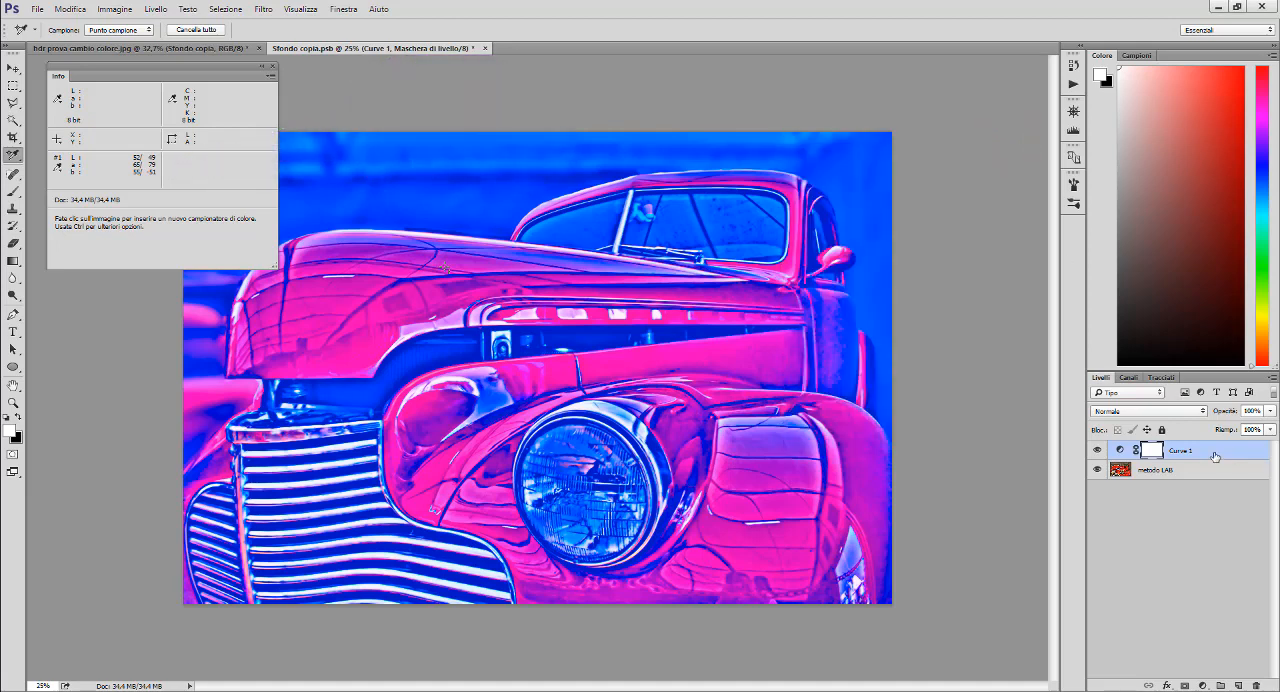
- Restrict the Curves layer's blending by the a channel, splitting the underlying layer's dark slider to 121 / 202
{"action": "left_click", "coordinate": [1214, 454]}
{"action": "double_click", "coordinate": [1214, 454]}
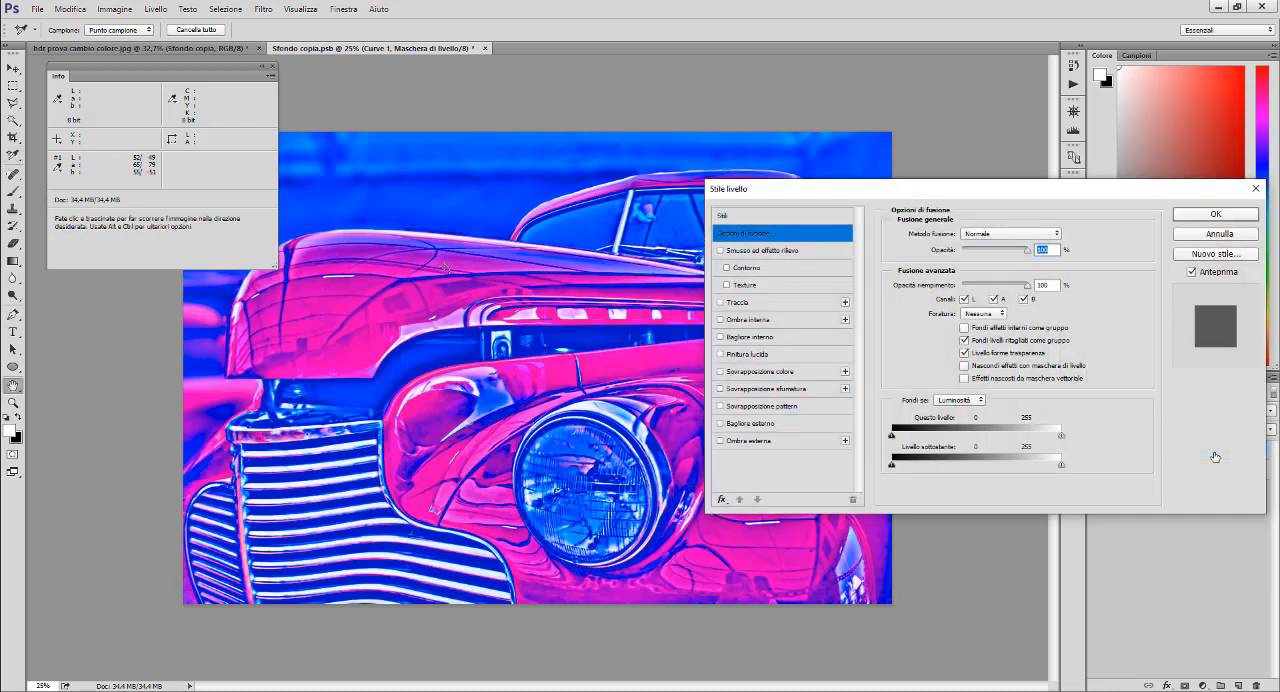
{"action": "left_click", "coordinate": [957, 400]}
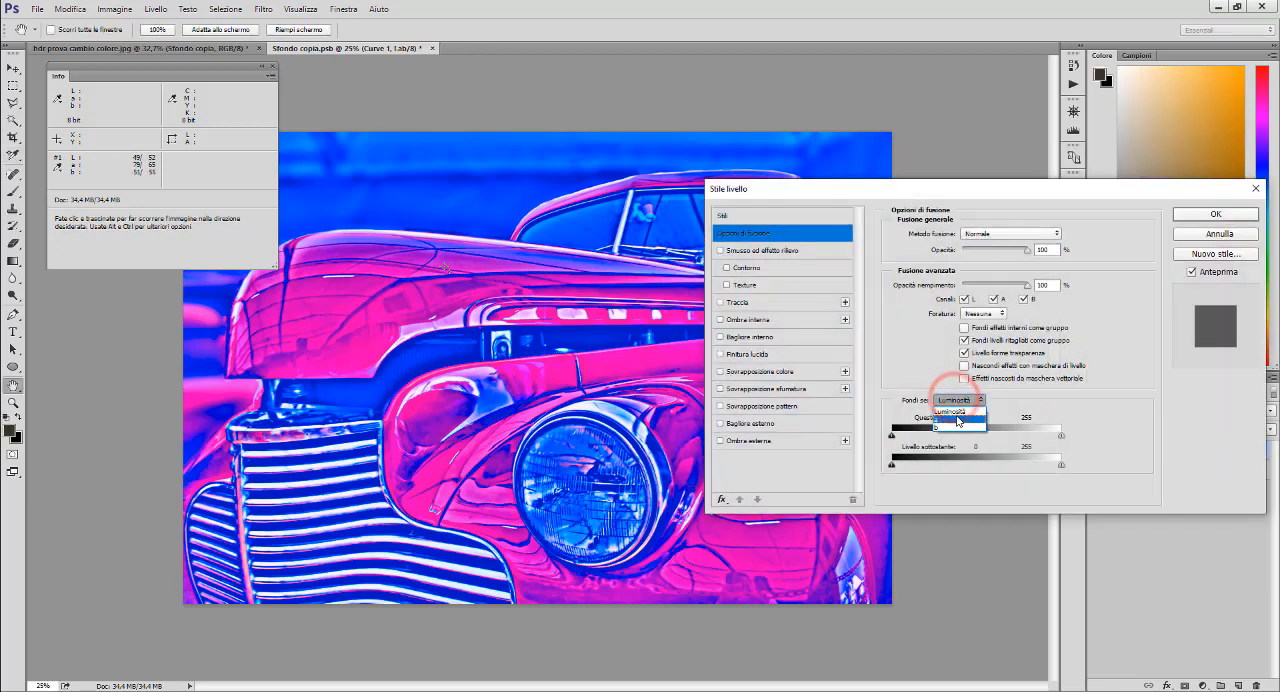
{"action": "left_click", "coordinate": [957, 422]}
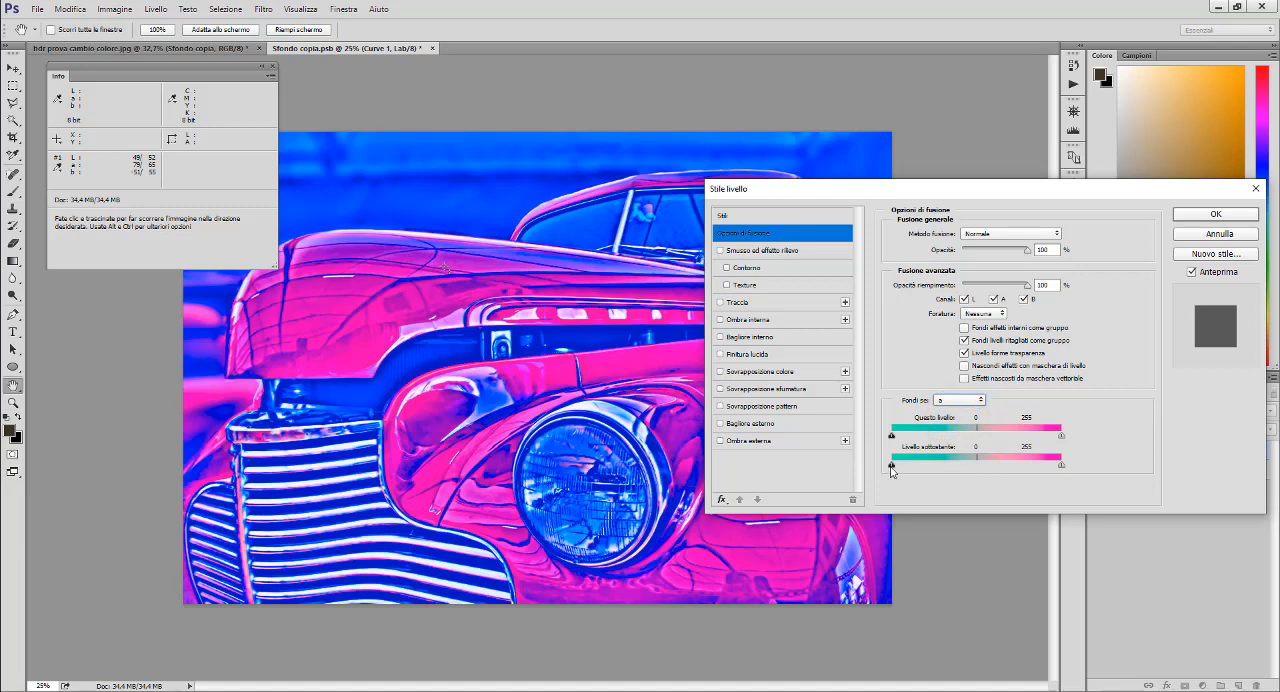
{"action": "left_click_drag", "start_coordinate": [892, 465], "coordinate": [1021, 470]}
{"action": "left_click", "coordinate": [1012, 466]}
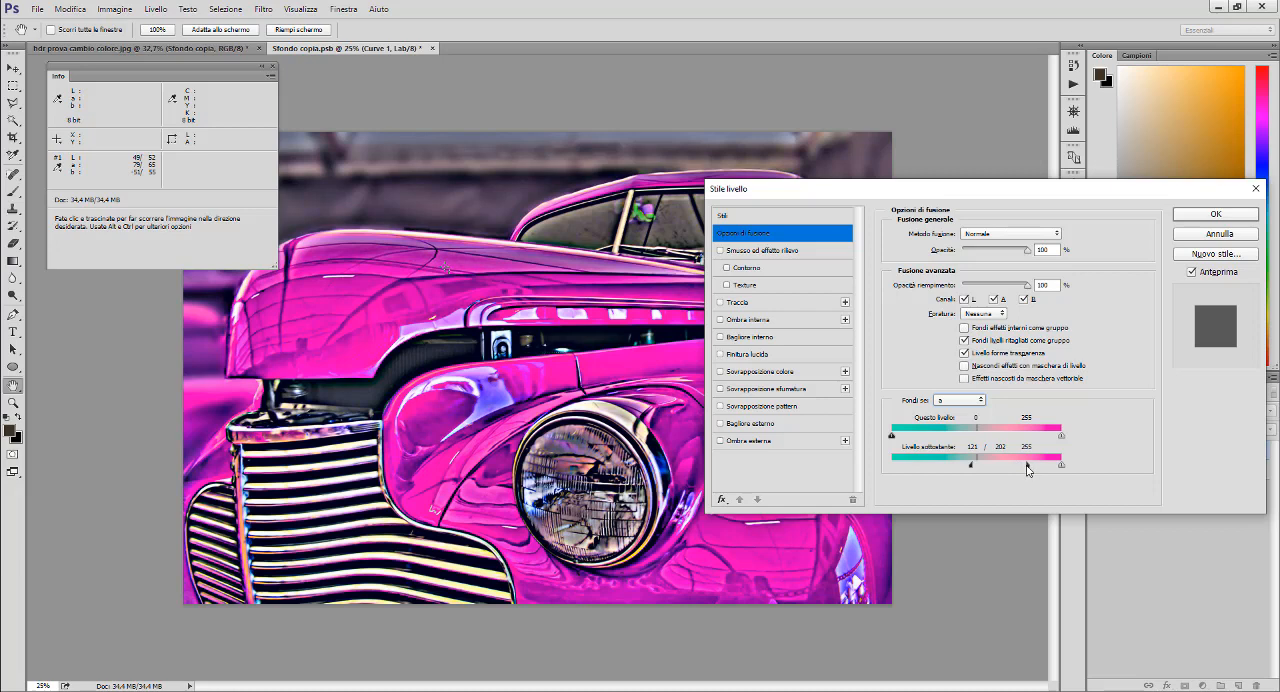
- Restrict the Curves layer's blending by the b channel too, splitting the underlying layer's dark slider to 115 / 187
{"action": "left_click_drag", "start_coordinate": [1044, 190], "coordinate": [1125, 230]}
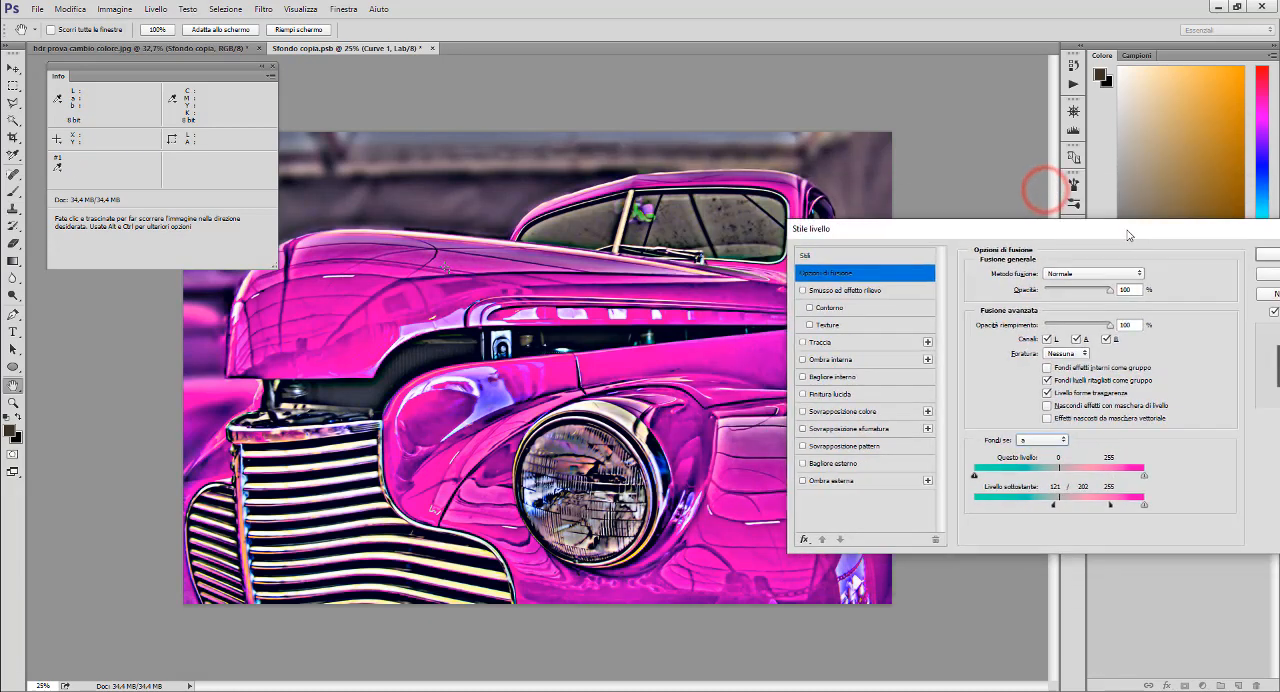
{"action": "left_click", "coordinate": [1059, 441]}
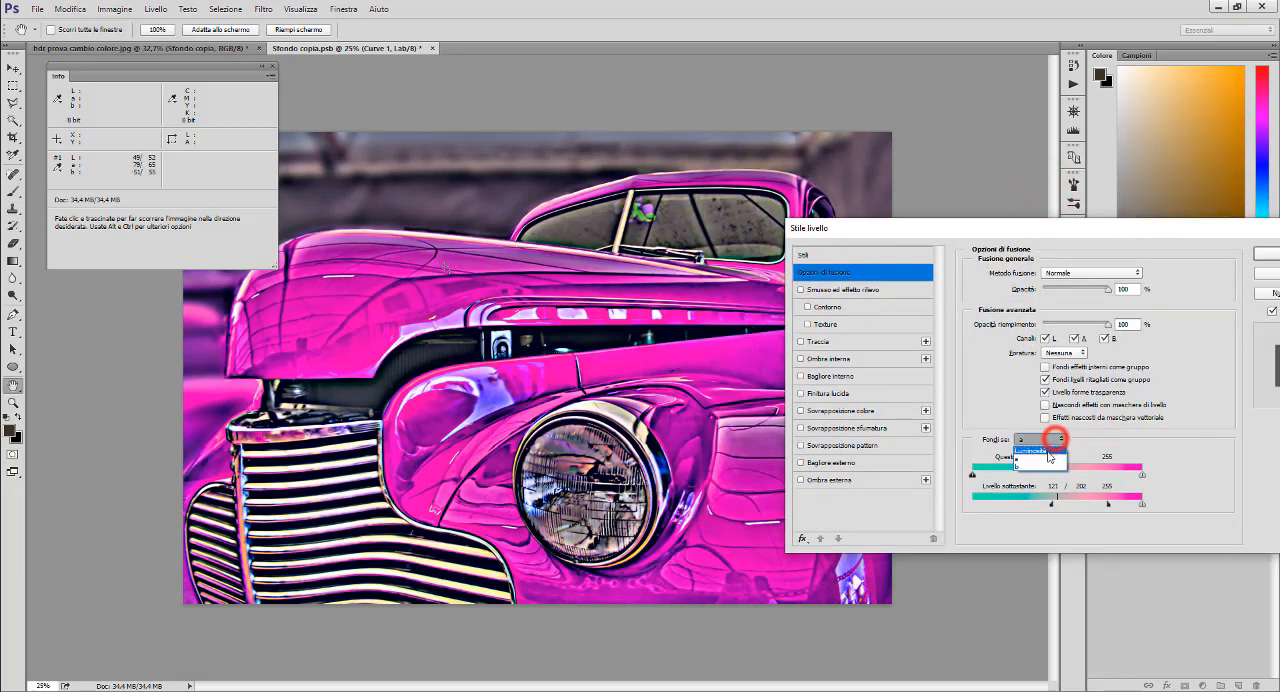
{"action": "left_click", "coordinate": [1046, 460]}
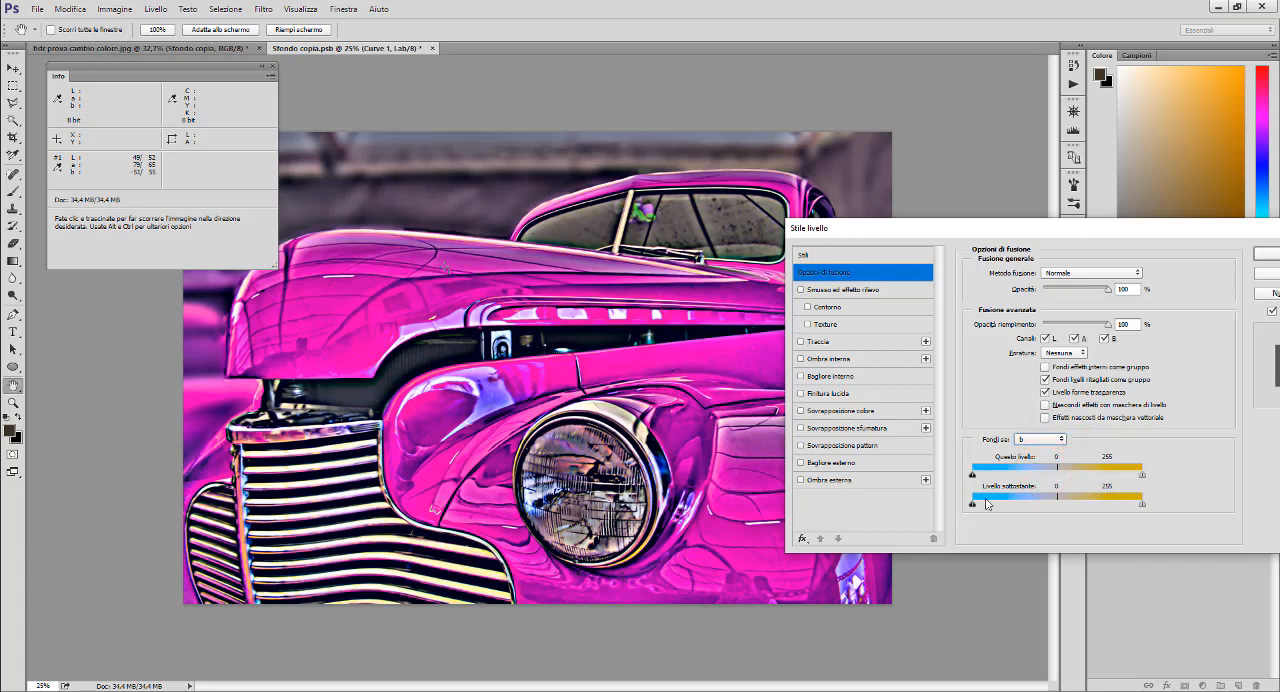
{"action": "left_click_drag", "start_coordinate": [973, 507], "coordinate": [1052, 506]}
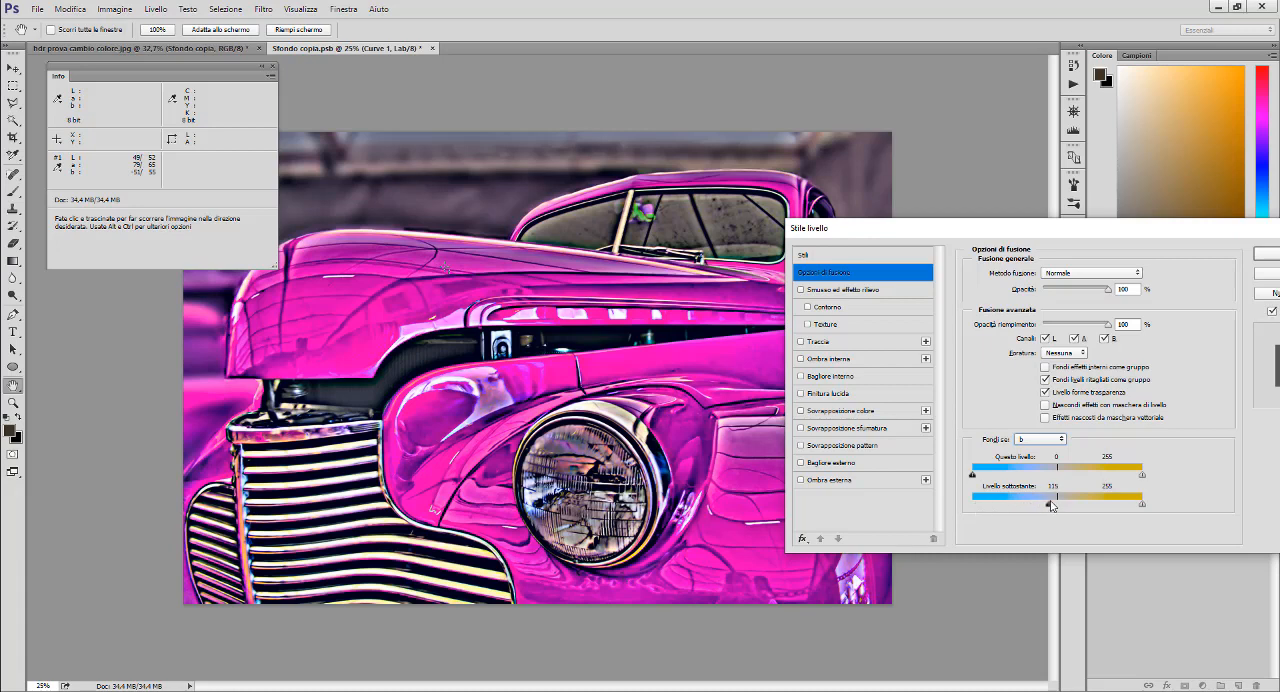
{"action": "left_click", "coordinate": [1051, 507], "text": "alt"}
{"action": "left_click_drag", "start_coordinate": [1052, 507], "coordinate": [1104, 506]}
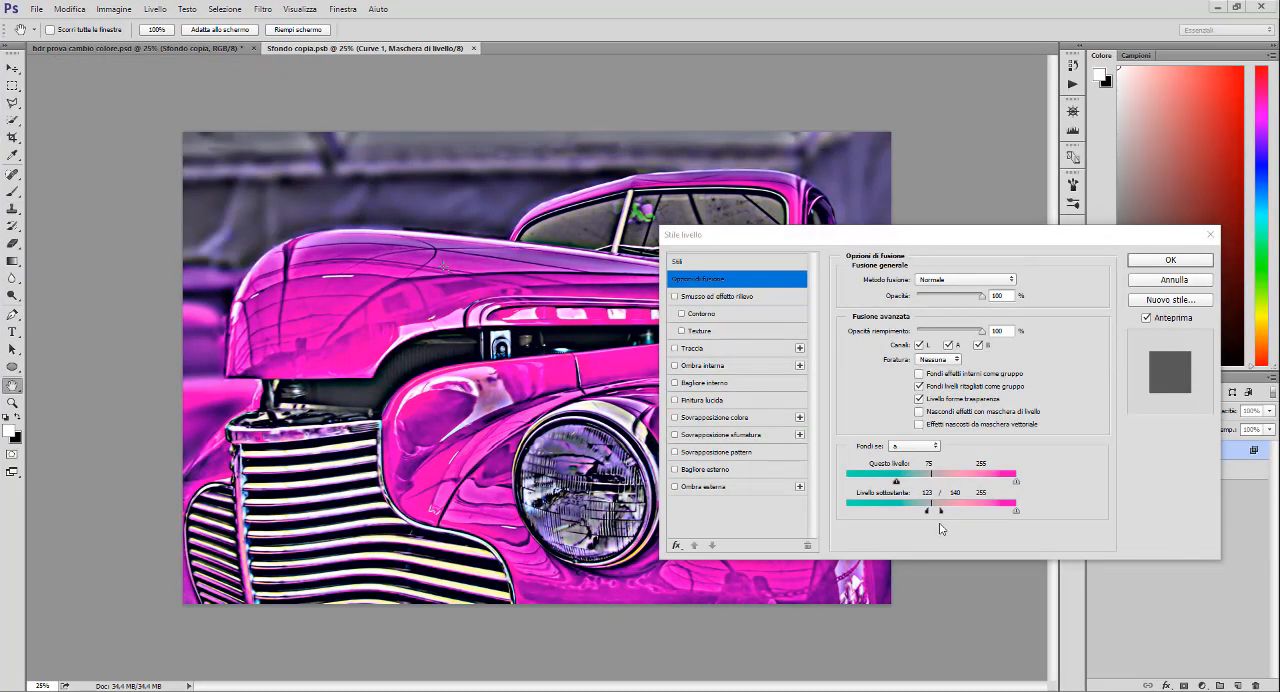
- Check the b channel blend range, accept the Curves layer's blending options and save the smart object's contents
{"action": "left_click", "coordinate": [938, 448]}
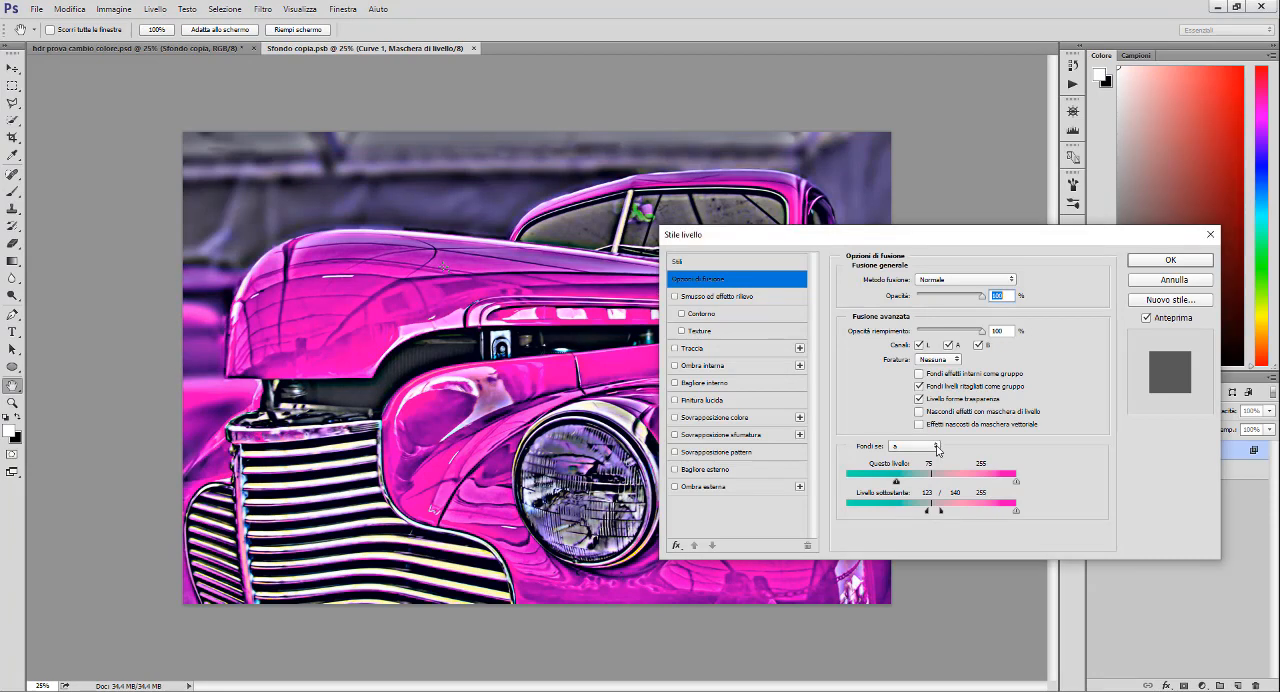
{"action": "left_click", "coordinate": [936, 448]}
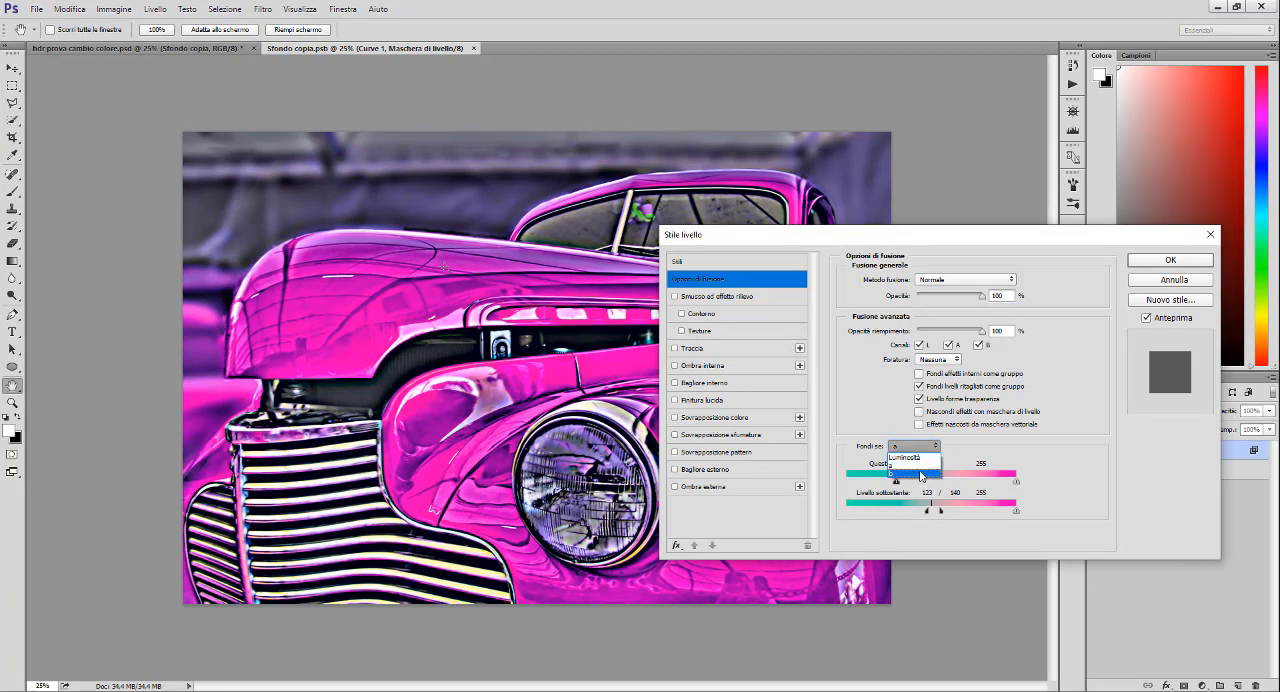
{"action": "left_click", "coordinate": [915, 478]}
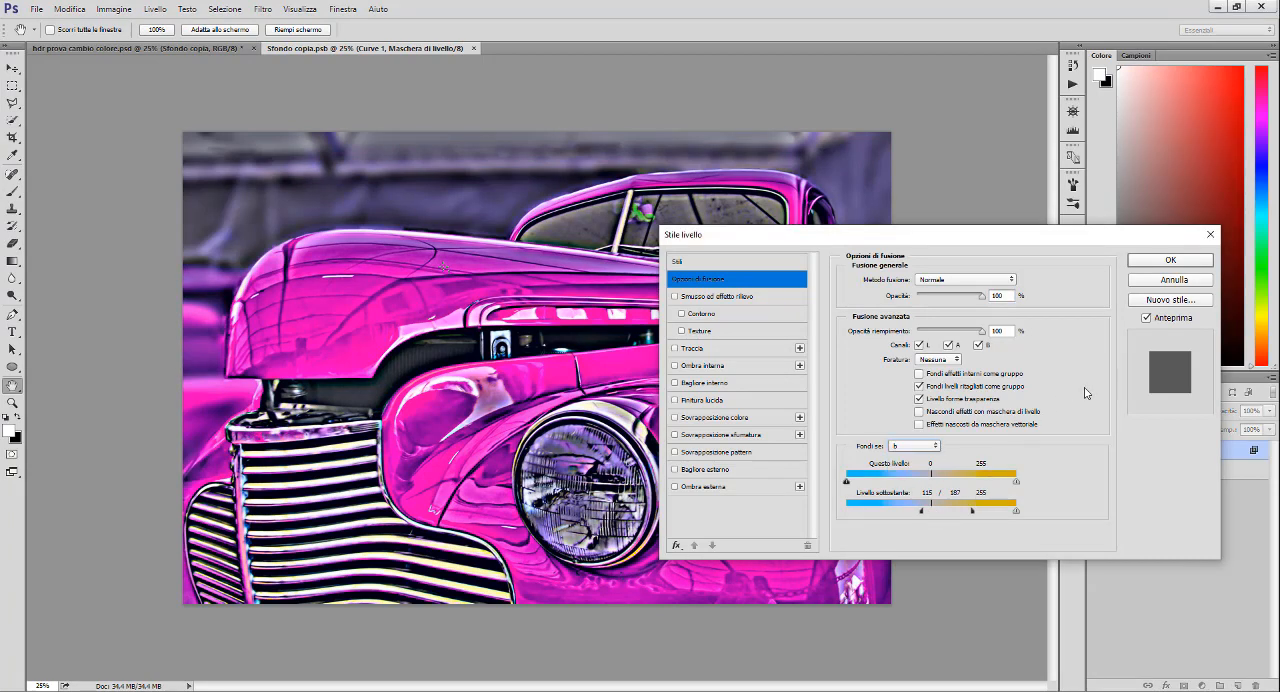
{"action": "left_click", "coordinate": [1150, 261]}
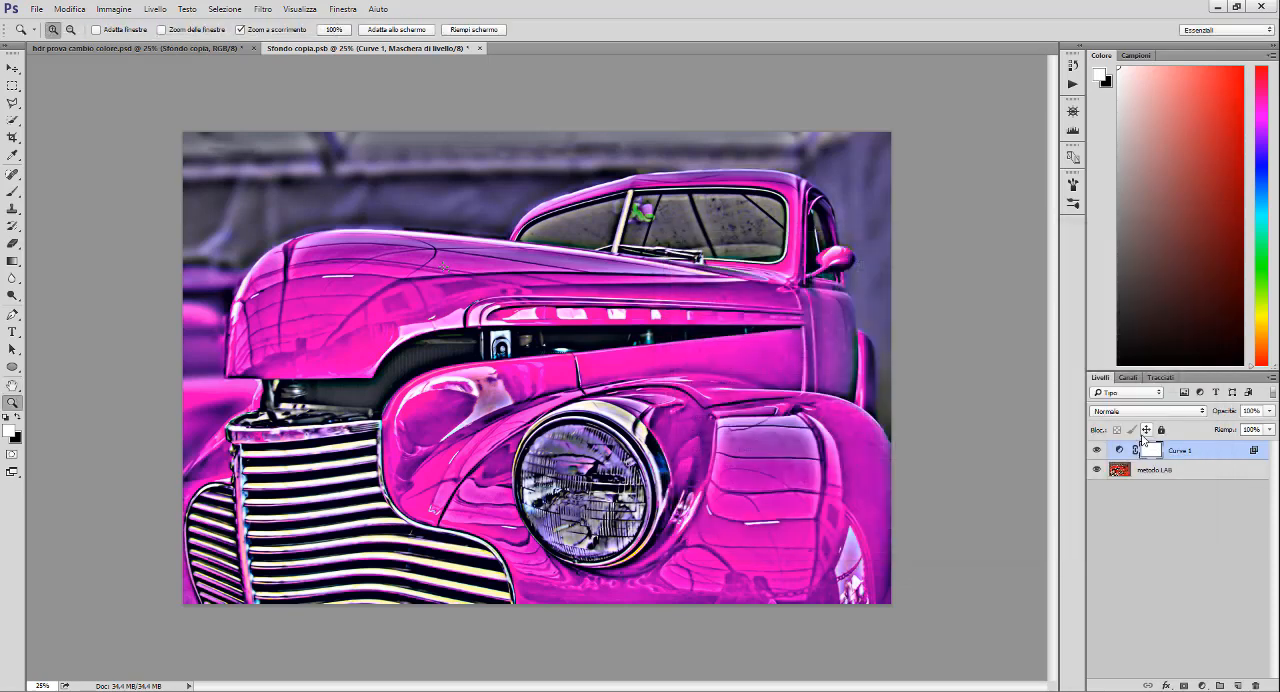
{"action": "key", "text": "ctrl+s"}
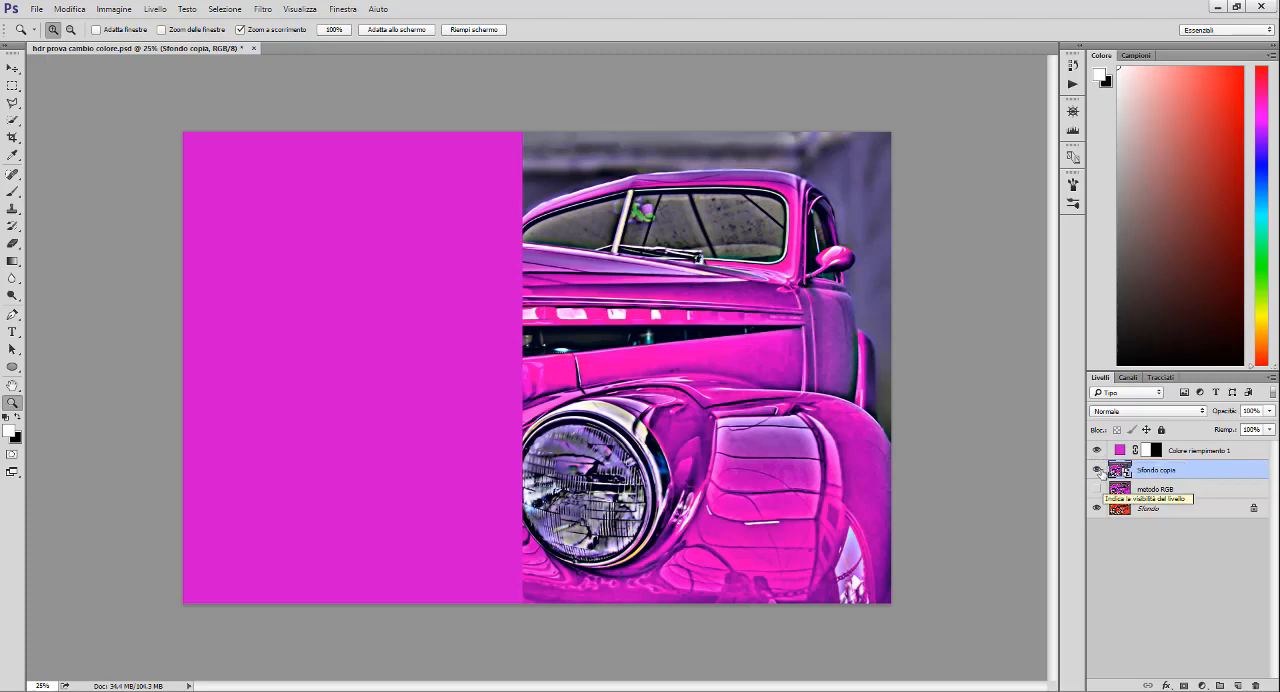
- Compare the Lab result in "Sfondo copia" with the "metodo RGB" layer by switching their visibility, ending on the Lab version
{"action": "left_click", "coordinate": [1097, 468]}
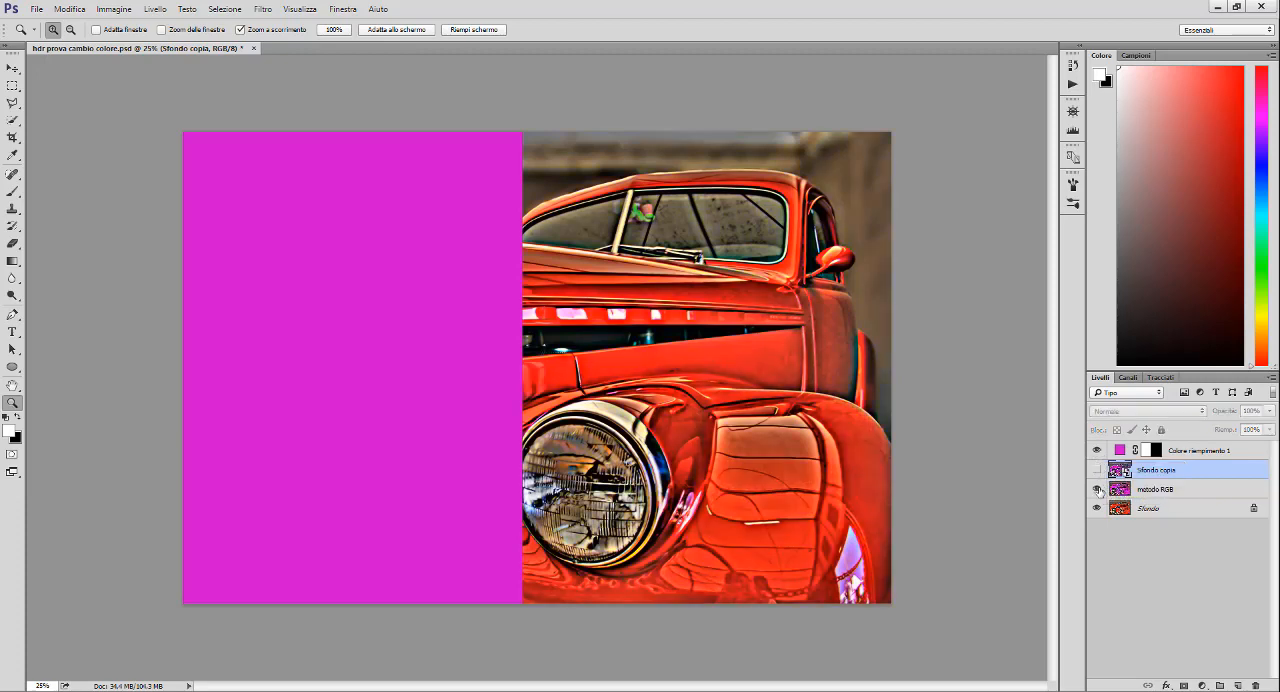
{"action": "left_click", "coordinate": [1097, 488]}
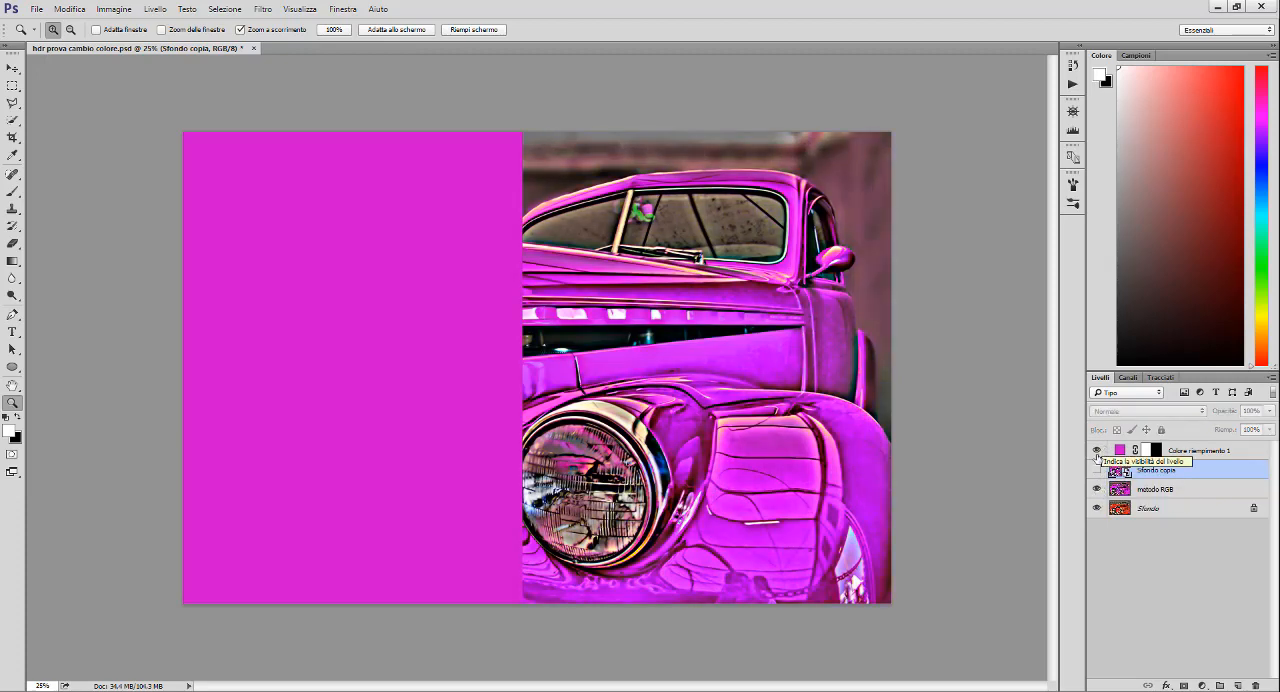
{"action": "left_click", "coordinate": [1097, 469]}
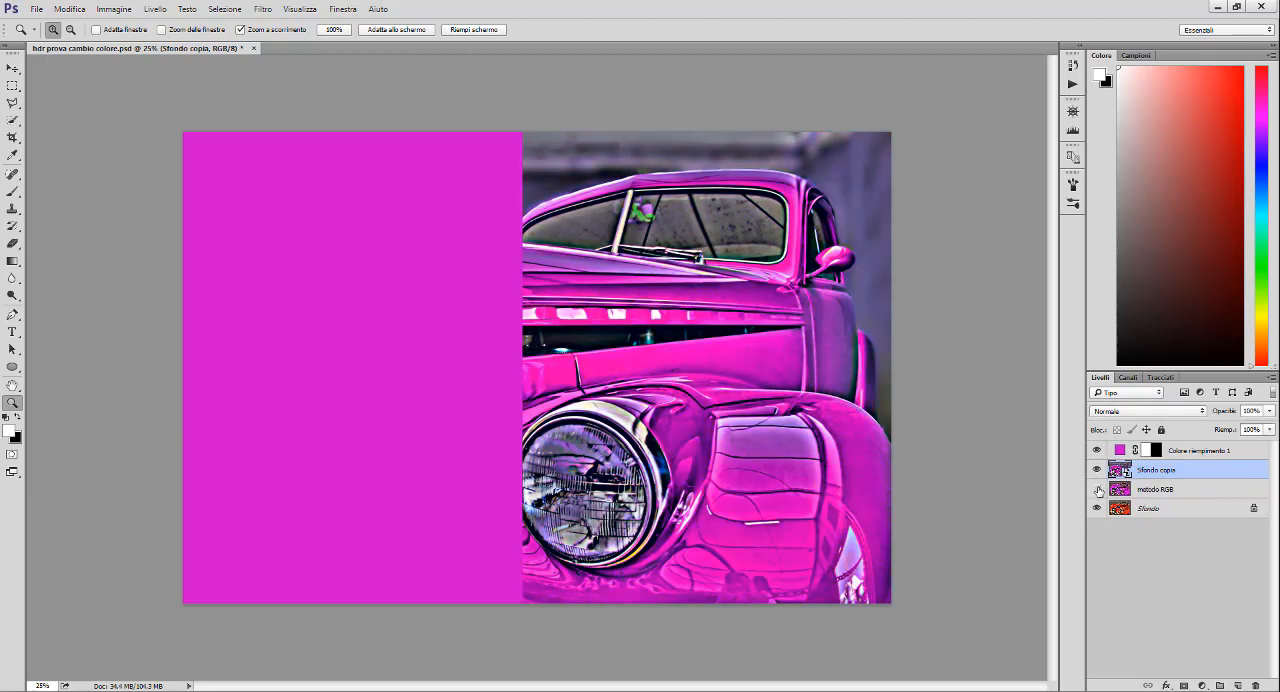
{"action": "left_click", "coordinate": [1097, 489]}
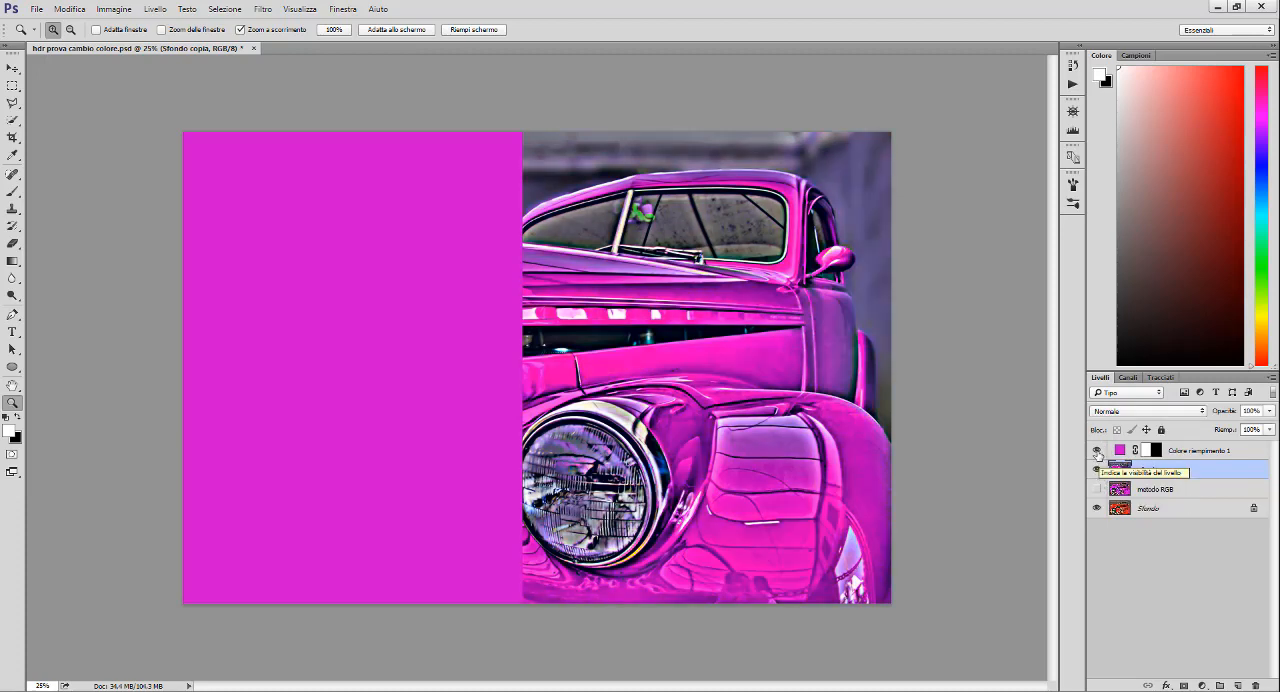
- Hide the magenta fill layer "Colore riempimento 1" and show the recoloured car in full-screen mode
{"action": "left_click", "coordinate": [1097, 450]}
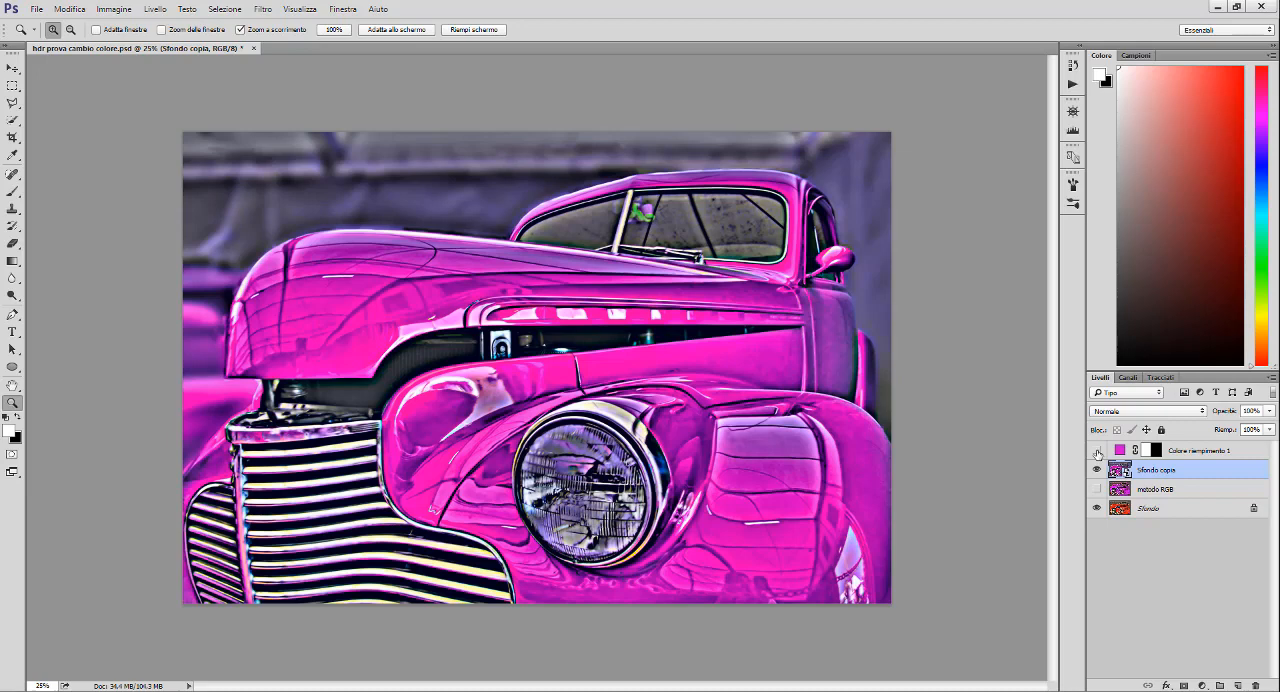
{"action": "key", "text": "f"}
{"action": "key", "text": "f"}
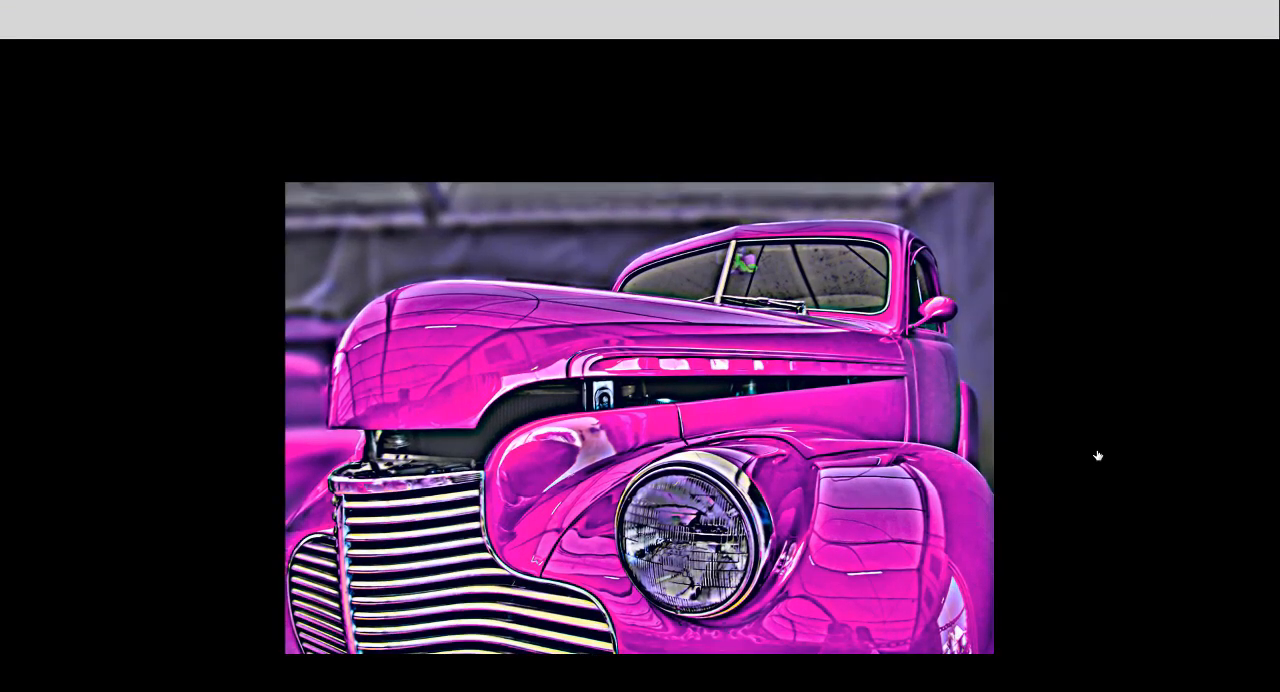